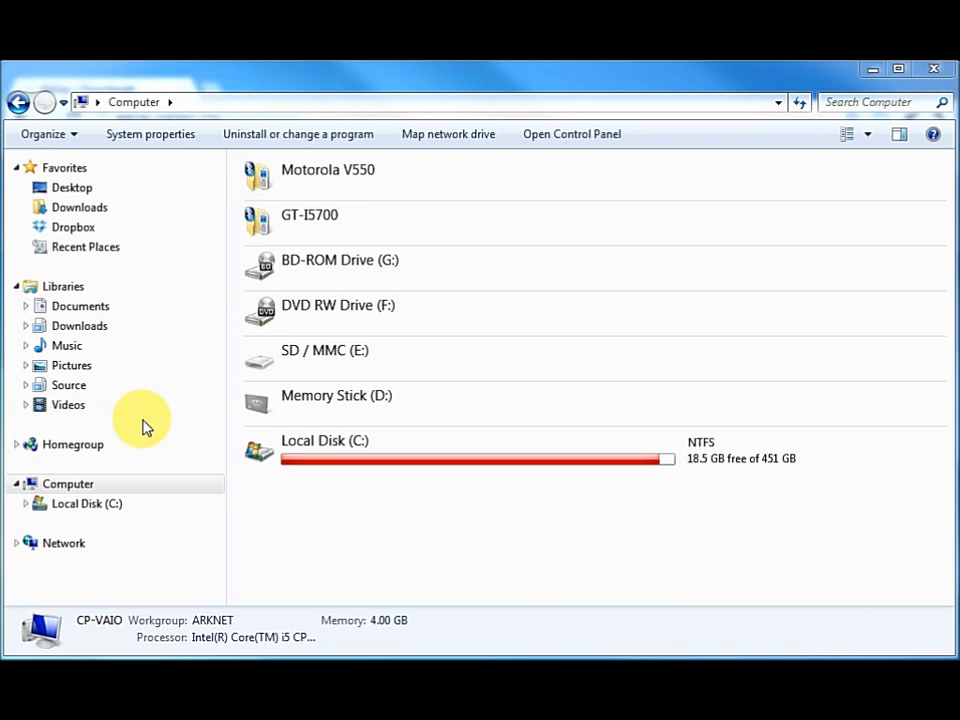
Step: Open the Saafi3 project folder from My Documents\WeSay in Hg Repository Explorer
click(26, 308)
click(72, 326)
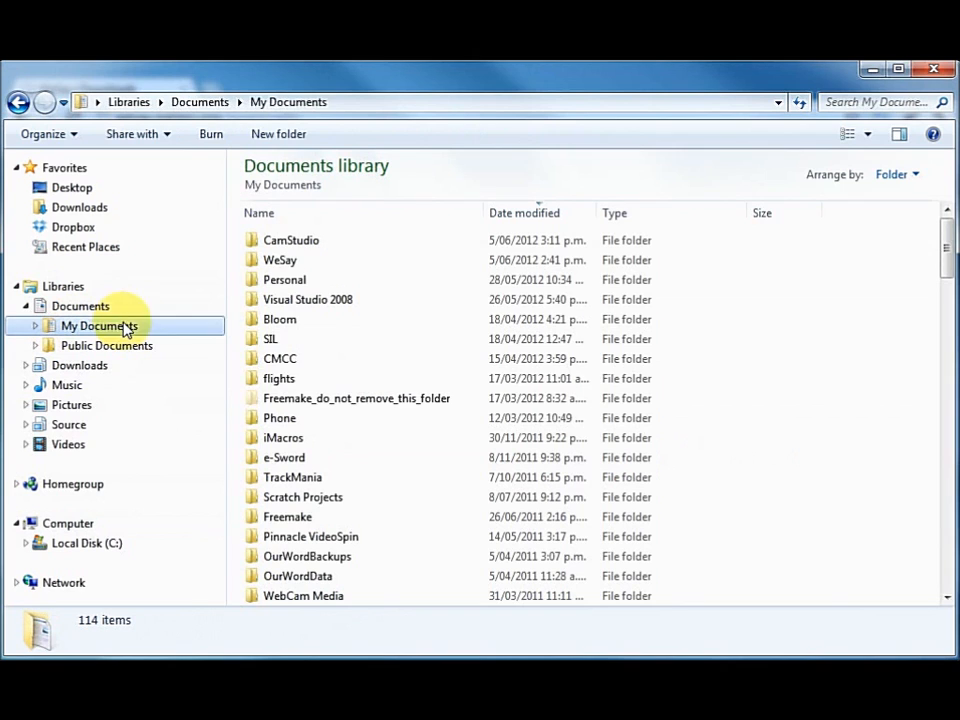
double_click(285, 260)
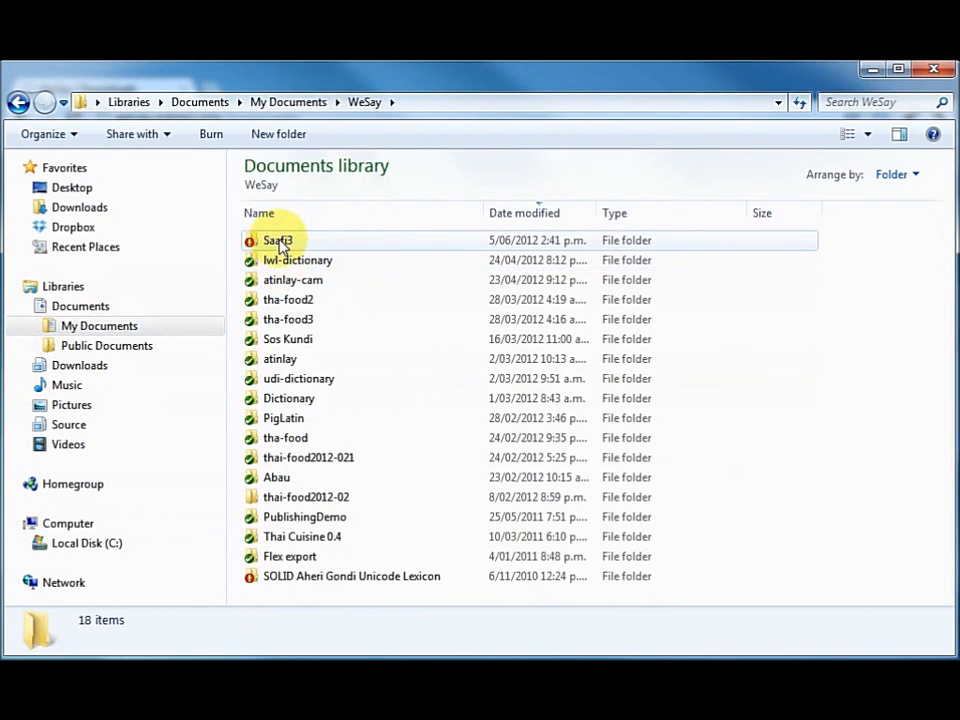
click(279, 244)
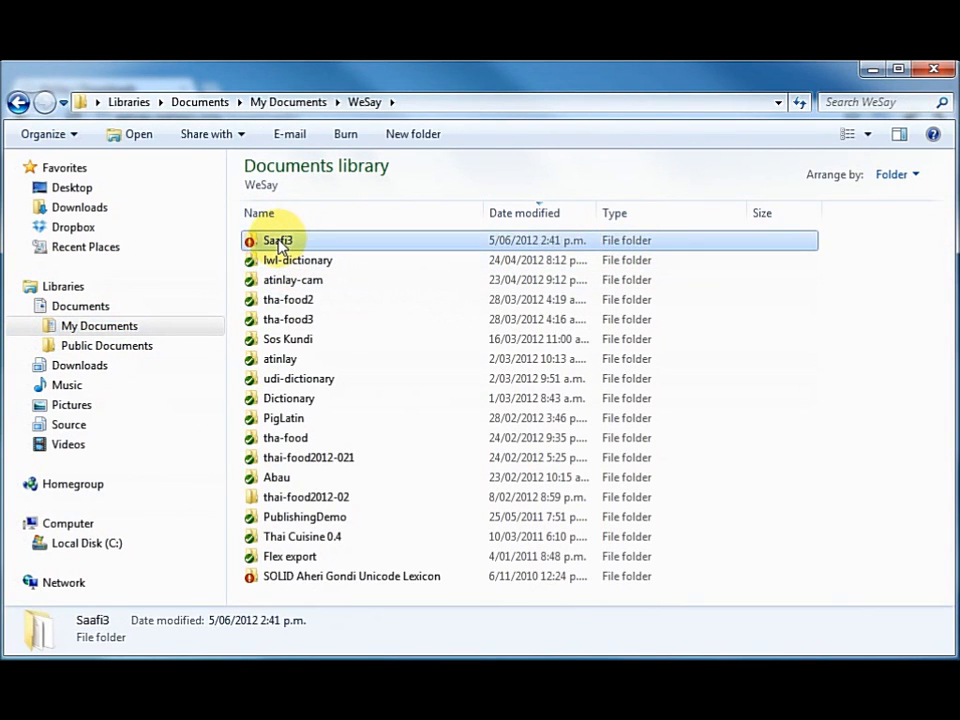
right_click(279, 244)
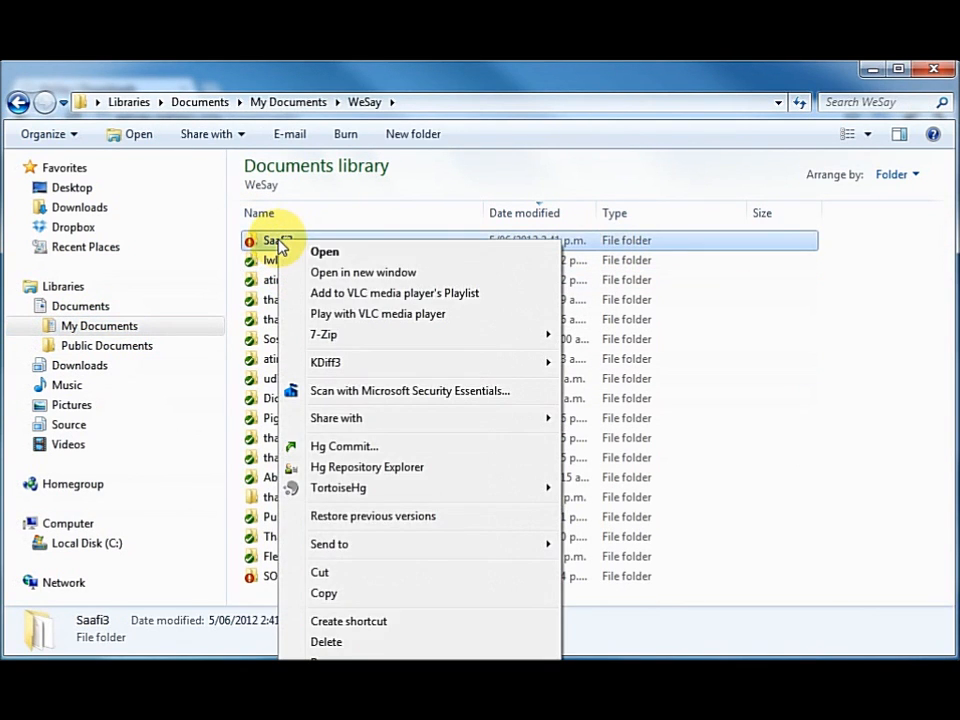
click(391, 470)
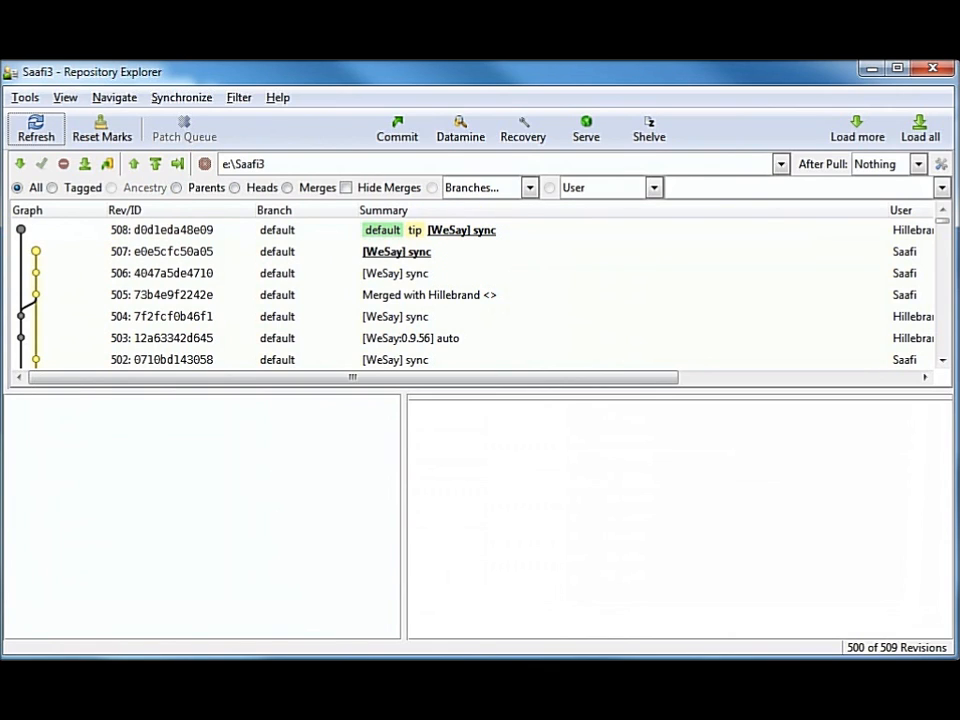
Step: Switch to the Visual Studio 2008 Command Prompt and change directory to the WeSay folder in the user's Documents
key(alt+Tab)
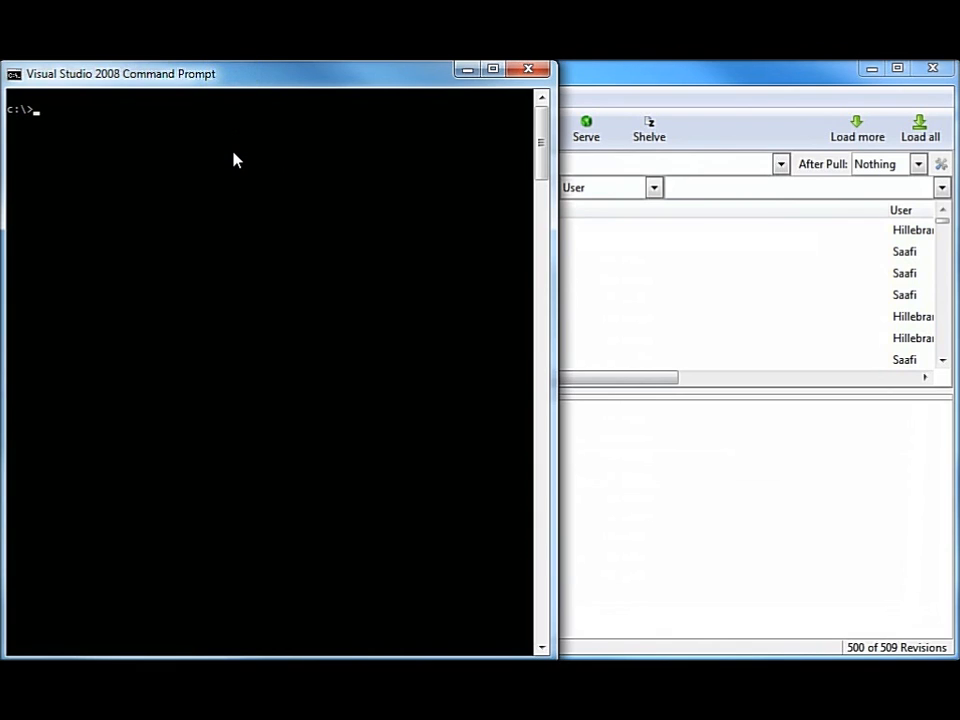
text(cd \Users\cambell)
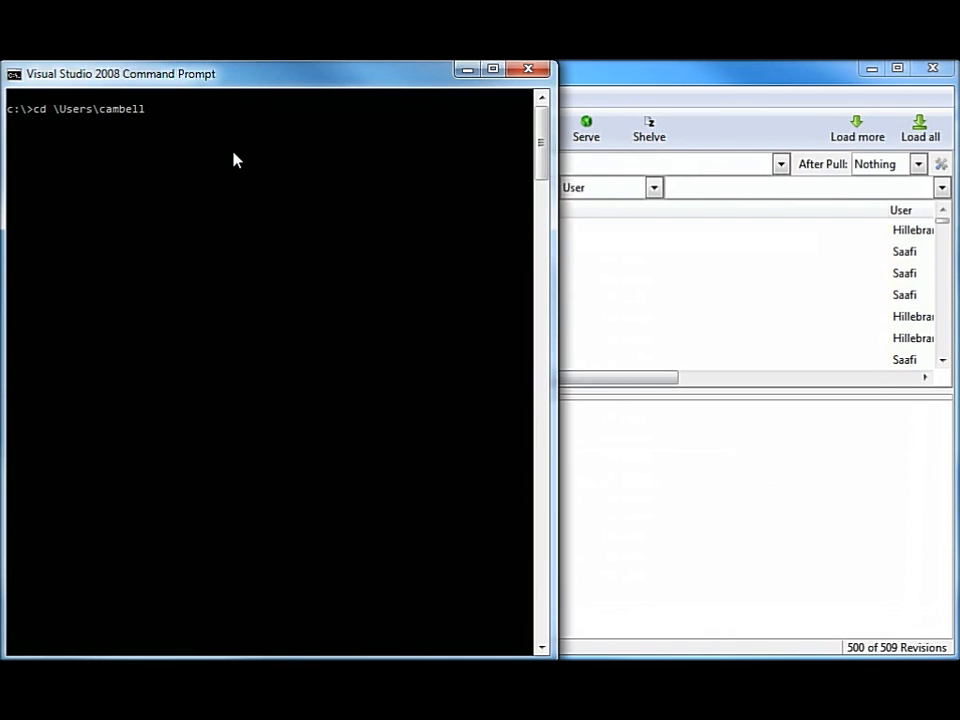
text(\we)
key(BackSpace)
key(BackSpace)
key(BackSpace)
text(\)
key(Tab)
text(\w)
key(Tab)
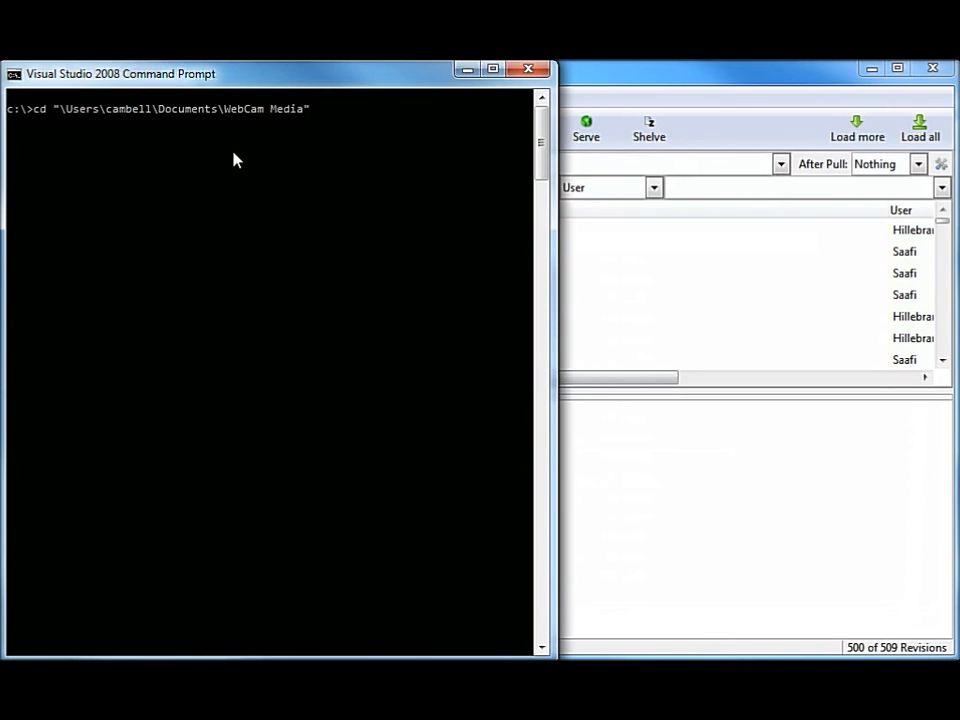
key(Tab)
key(Return)
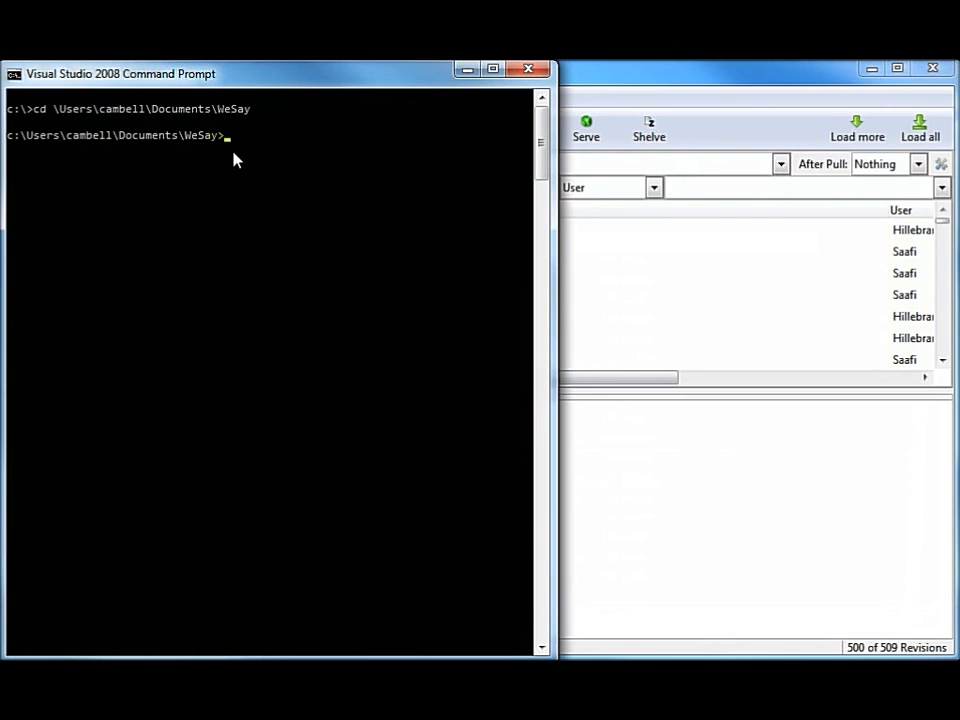
Step: List the WeSay directory's contents and change into the Saafi3 folder
text(dir)
key(Return)
text(cd saa)
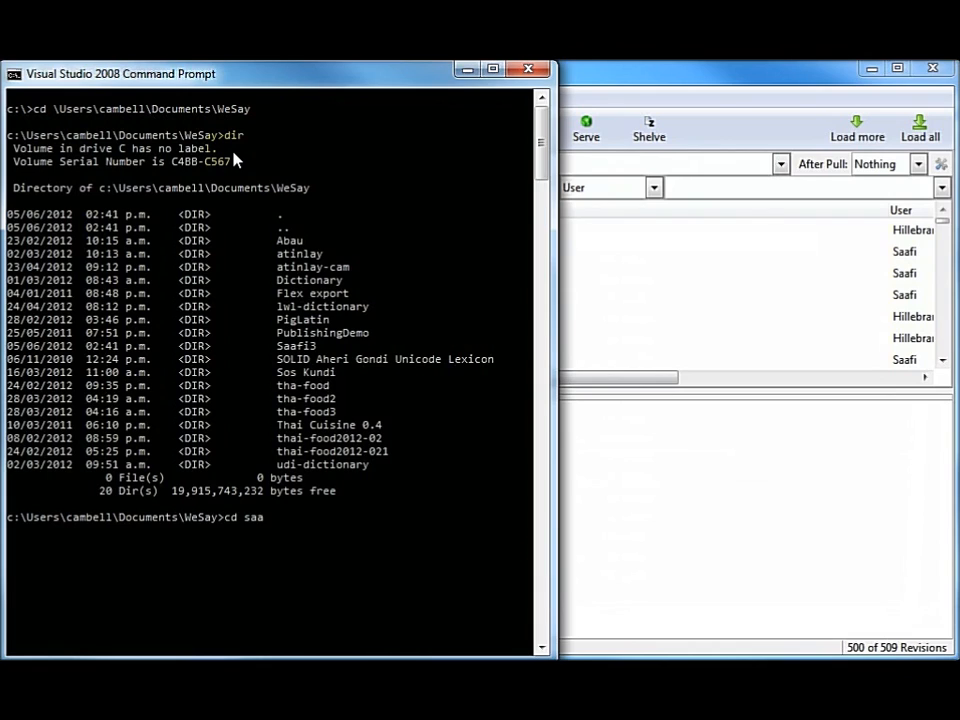
key(Tab)
key(Return)
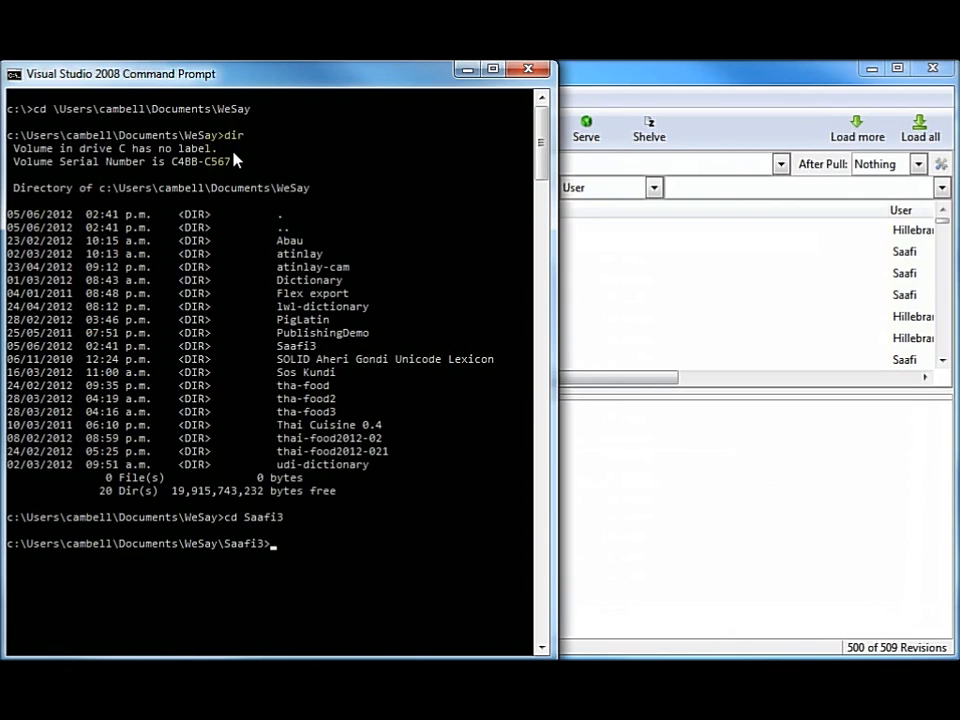
Step: Show the working copy's parent revisions by running "\Program Files (x86)\WeSay\mercurial\hg.exe" parents
text(\Prog)
key(Tab)
key(Tab)
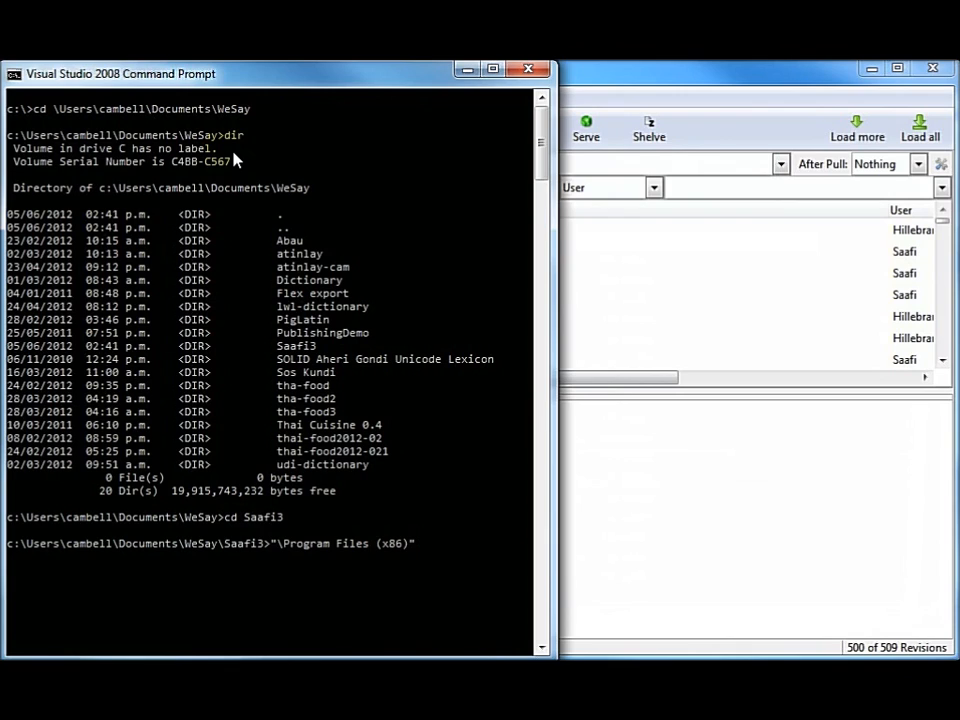
text(\w)
key(Tab)
key(Tab)
text(\m)
key(Tab)
text(\hg)
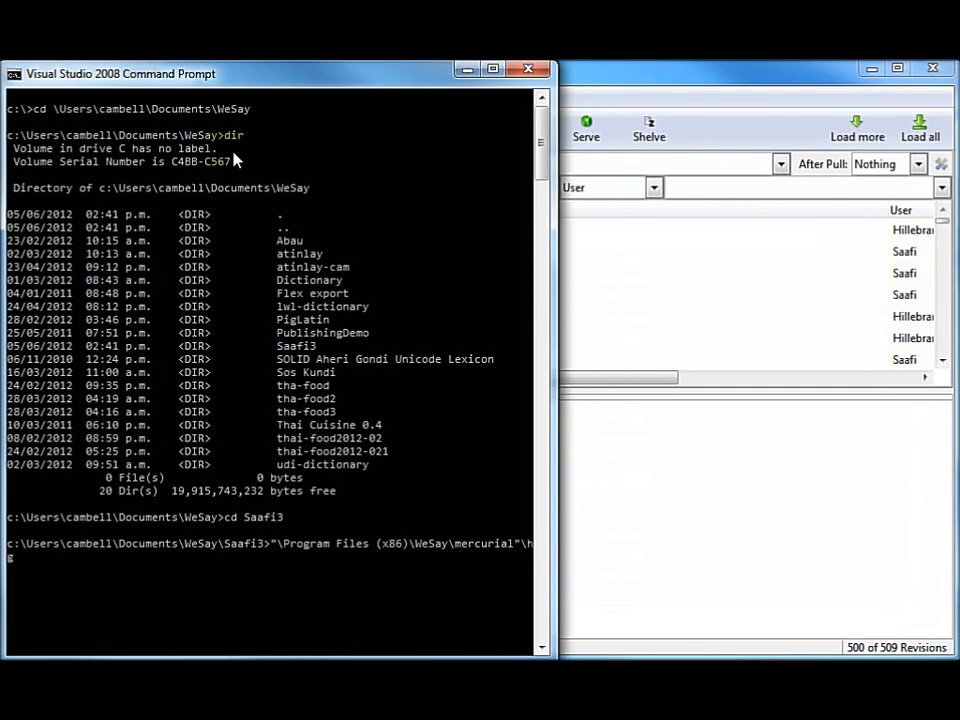
key(Tab)
text(parents)
key(Return)
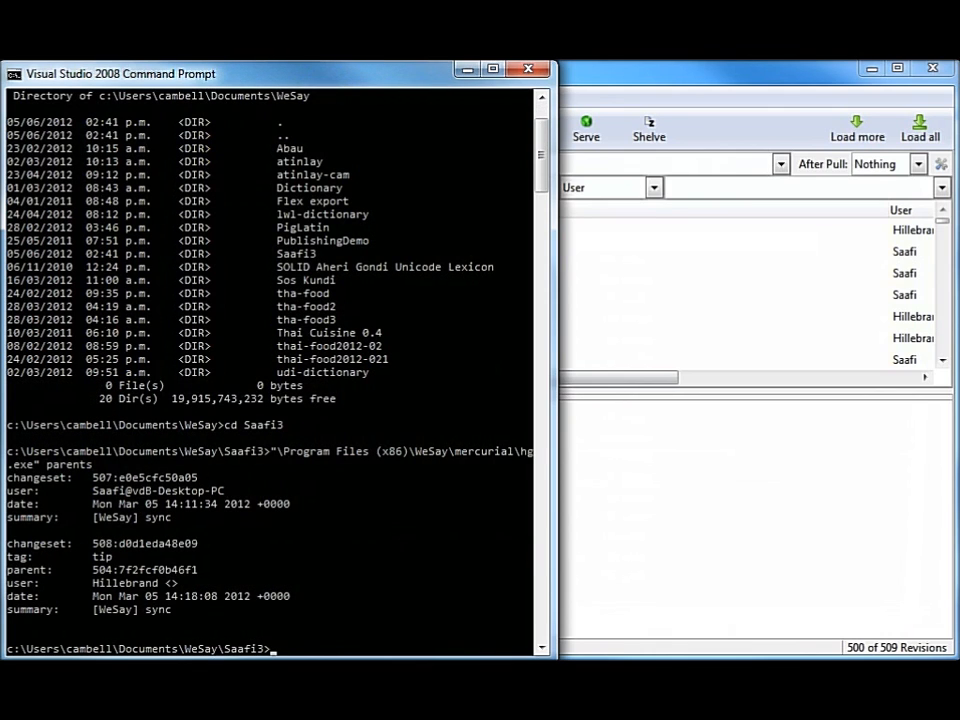
Step: Compare the parent changesets with the revision graph in Repository Explorer and minimize its window
click(724, 80)
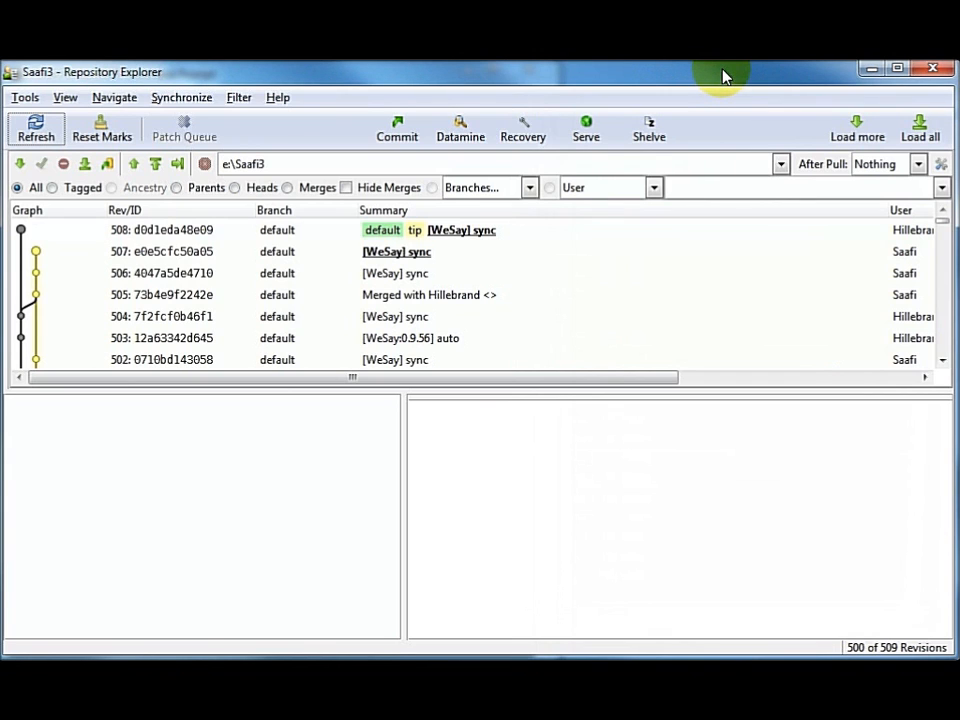
key(alt+Tab)
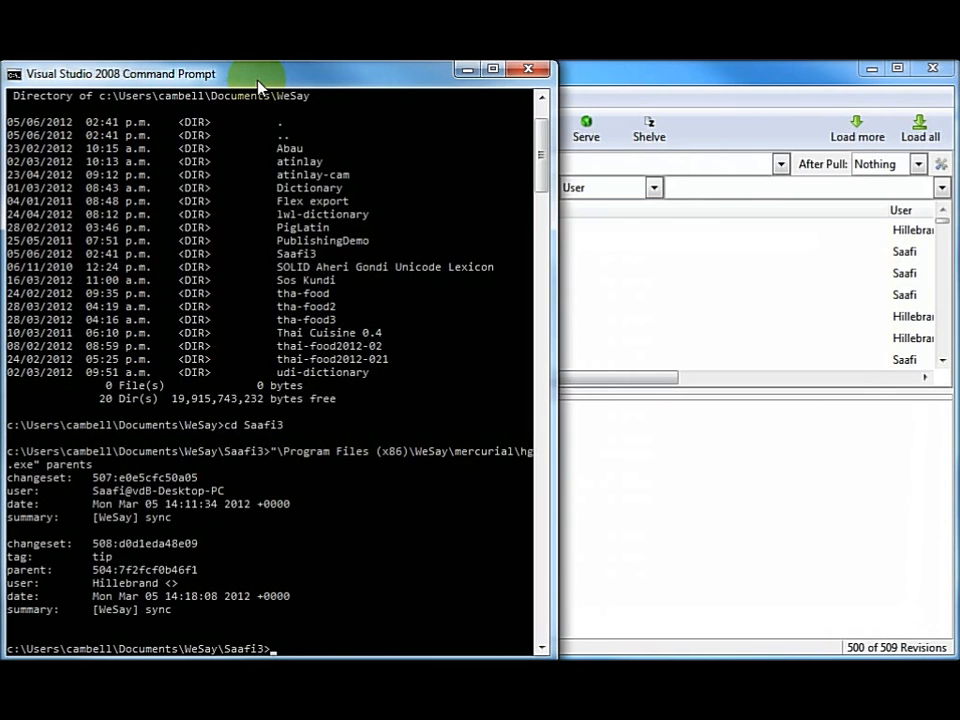
click(872, 69)
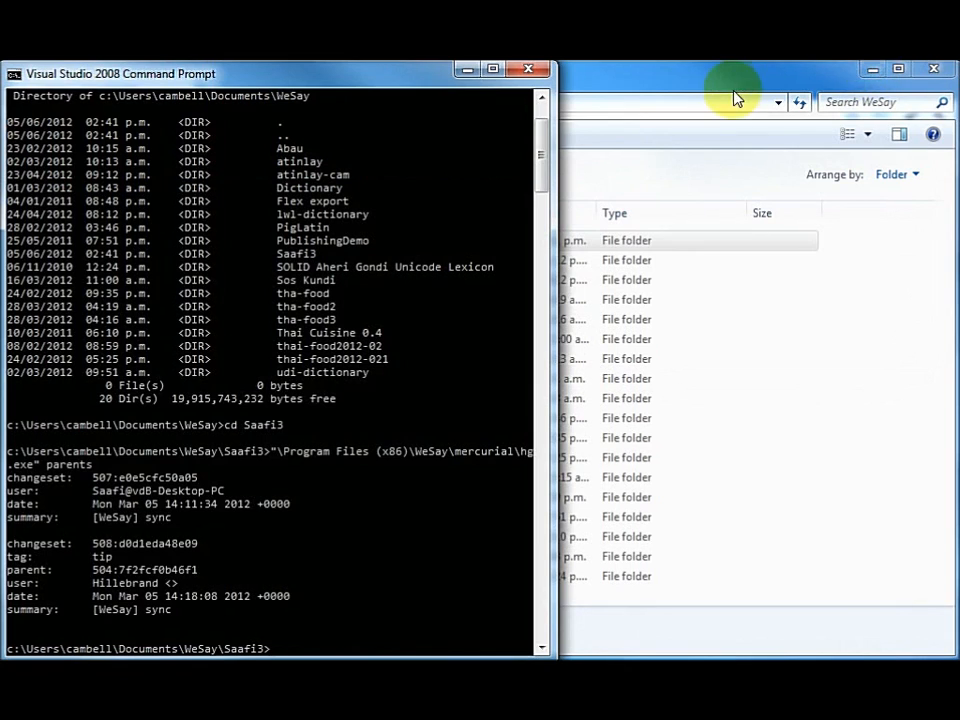
Step: Copy Saafi-Saafi.lift from the Saafi3 folder to the desktop as a backup
click(737, 81)
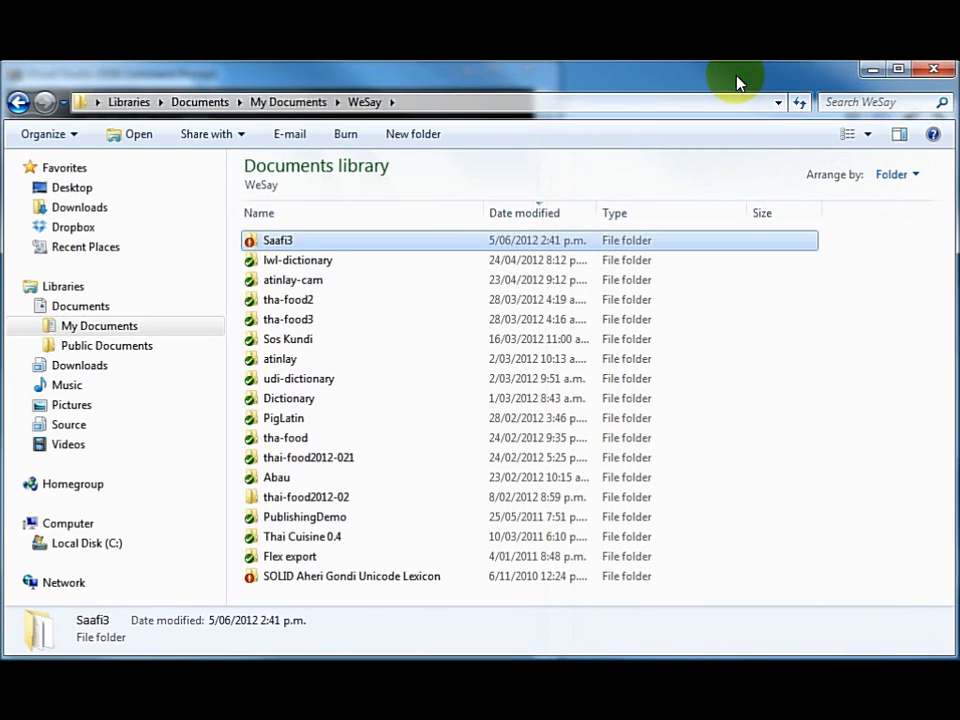
double_click(270, 241)
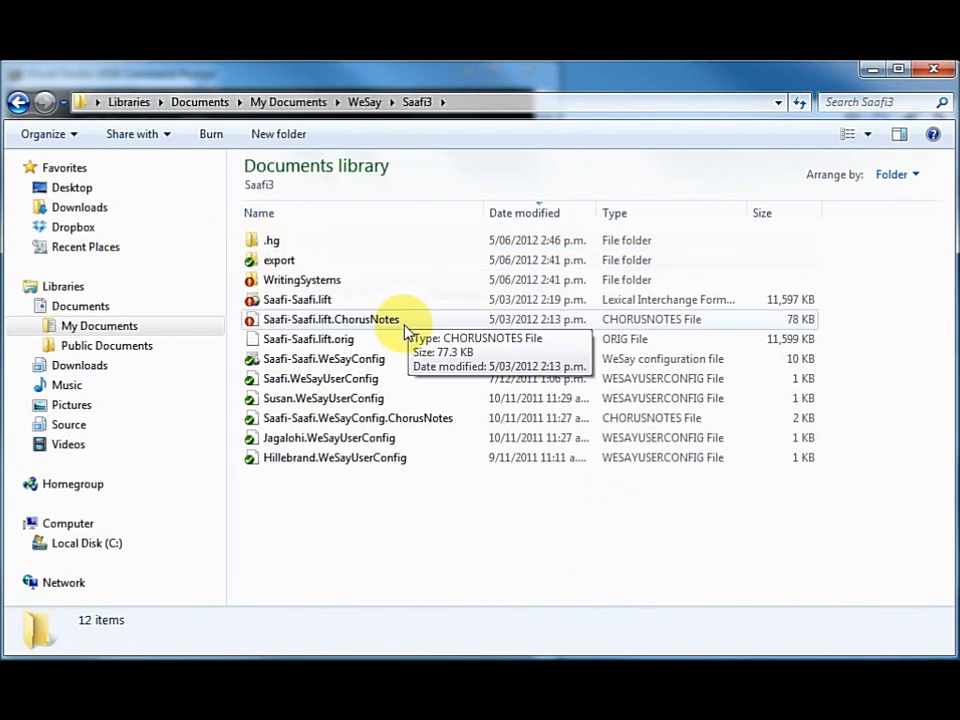
click(300, 303)
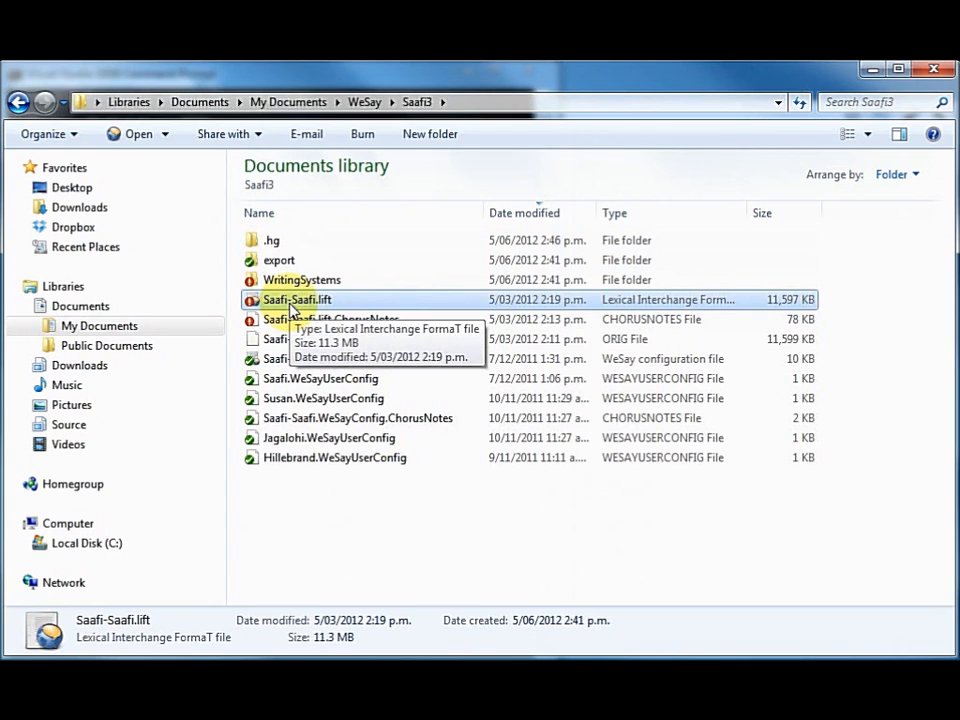
drag(292, 308, 472, 60)
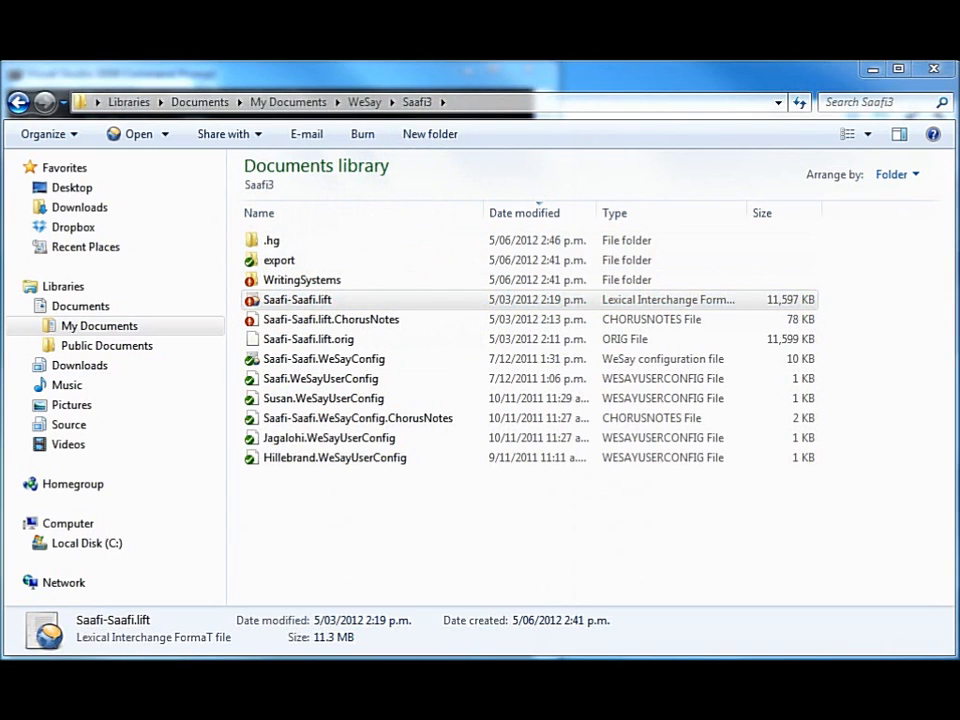
click(873, 70)
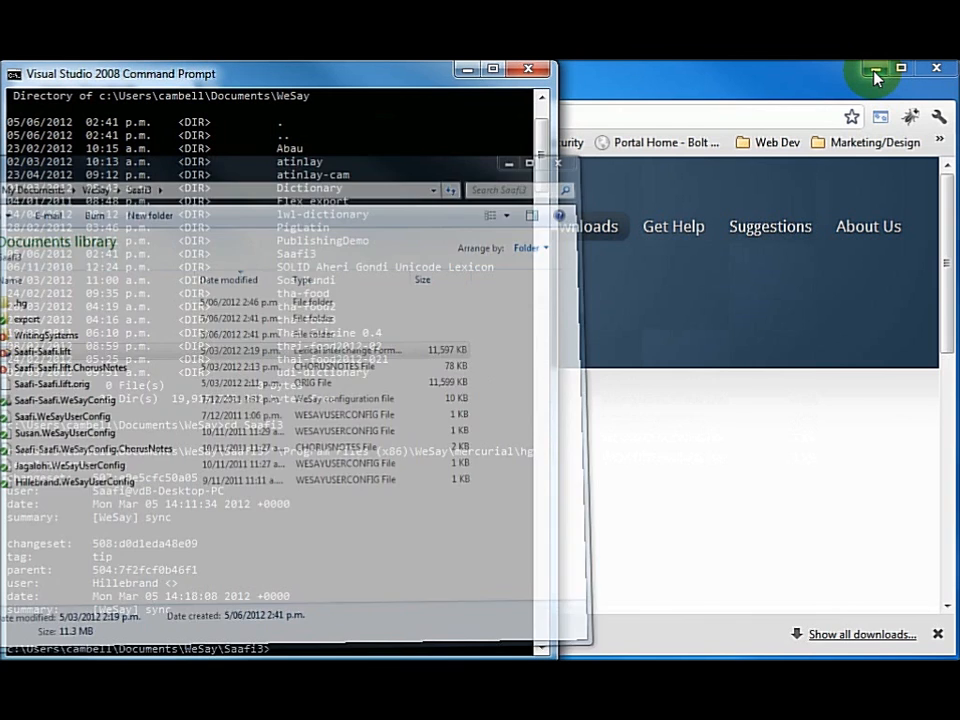
click(874, 70)
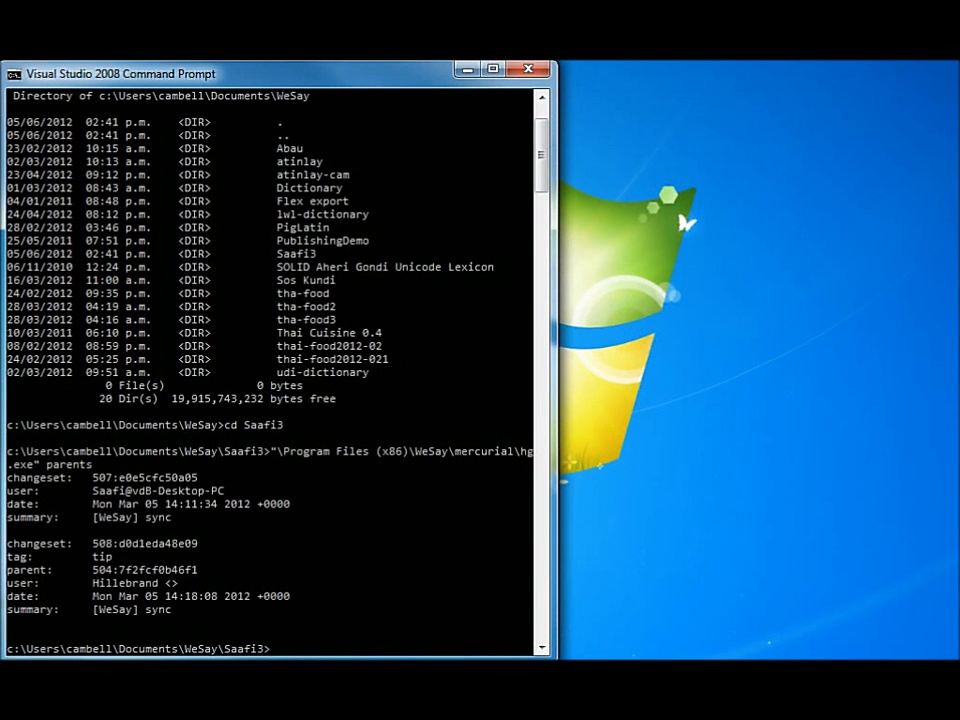
drag(700, 127, 783, 208)
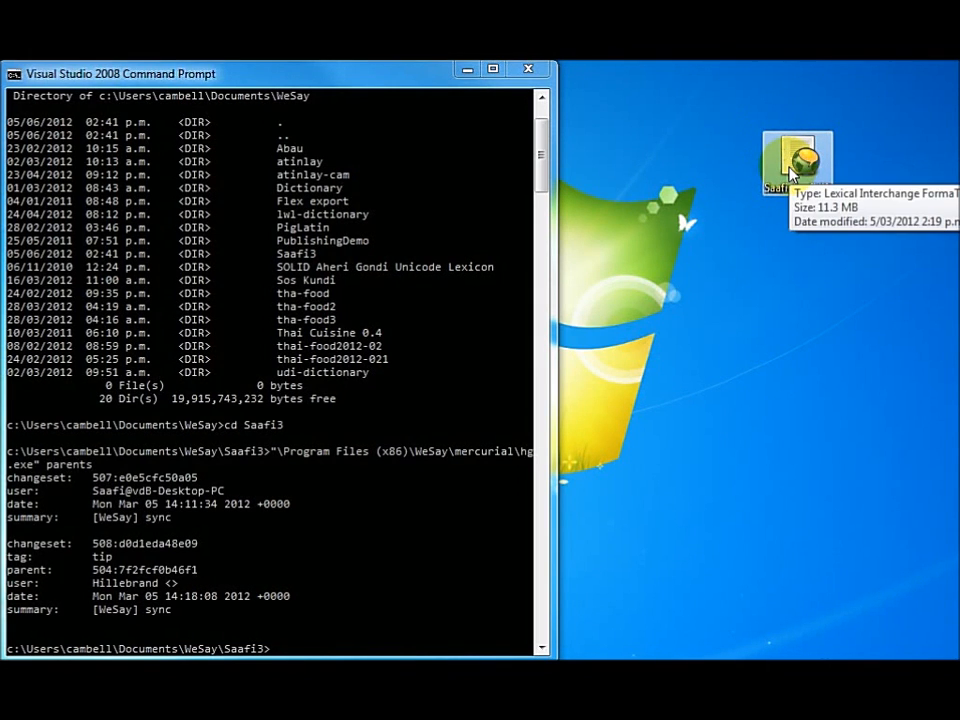
Step: Run WeSay's hg.exe with update -C 508 in the Saafi3 folder and refresh the revision history in Repository Explorer
click(308, 382)
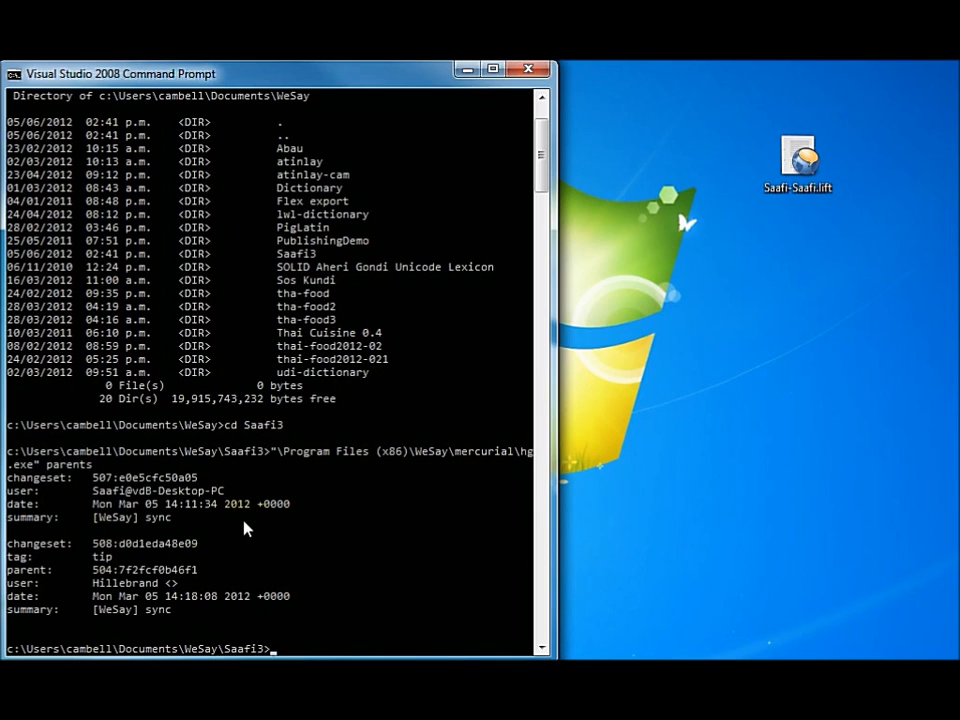
key(Up)
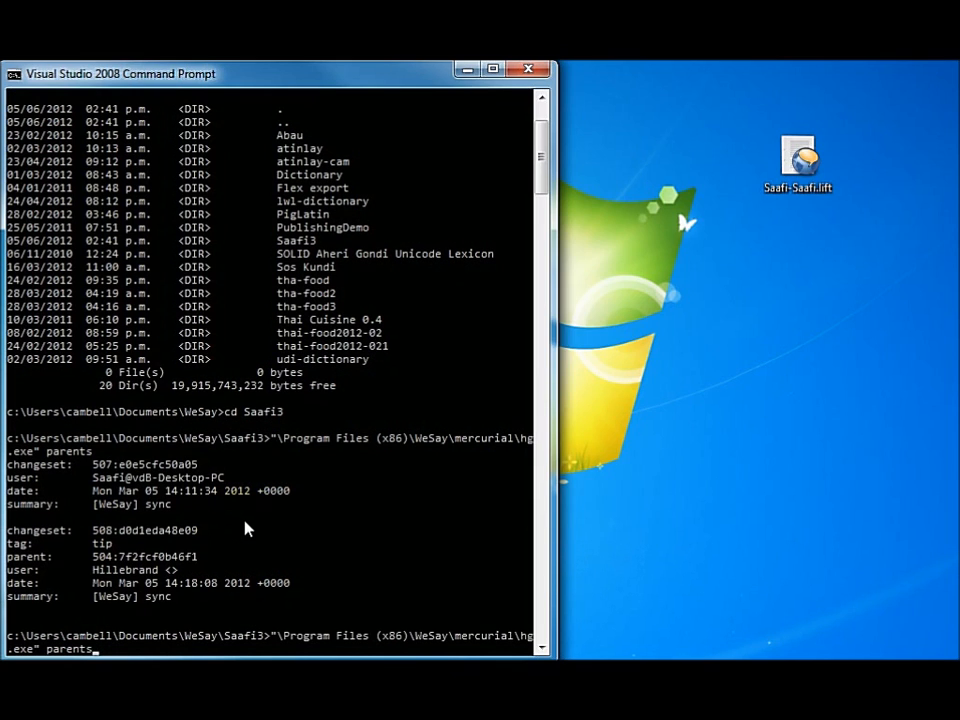
key(BackSpace)
key(BackSpace)
key(BackSpace)
key(BackSpace)
key(BackSpace)
key(BackSpace)
key(BackSpace)
text(update -C)
text(508)
key(Return)
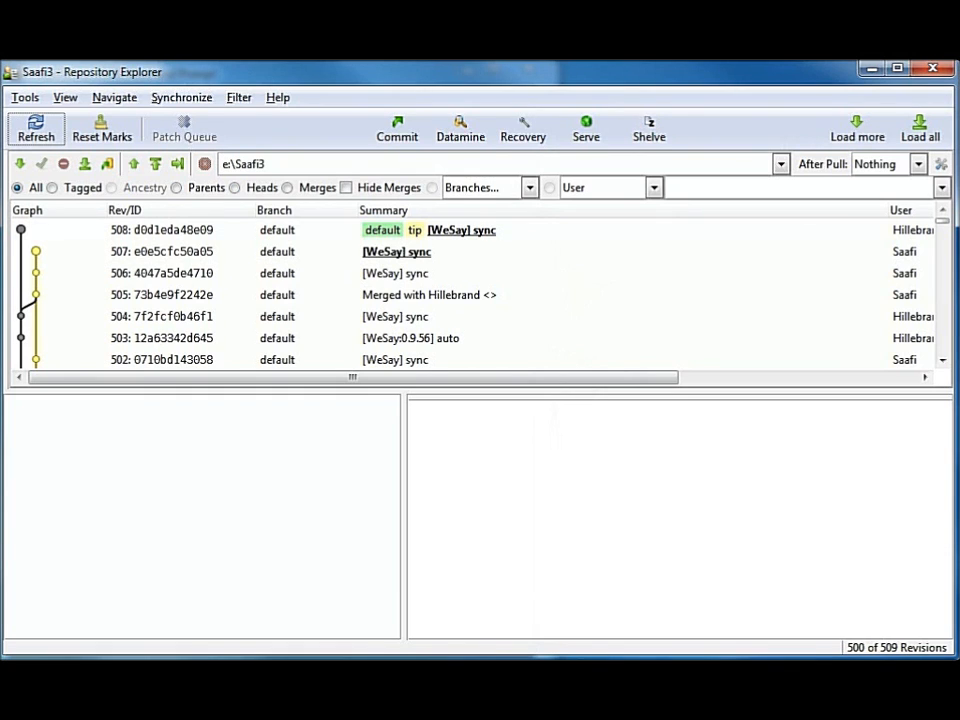
click(36, 134)
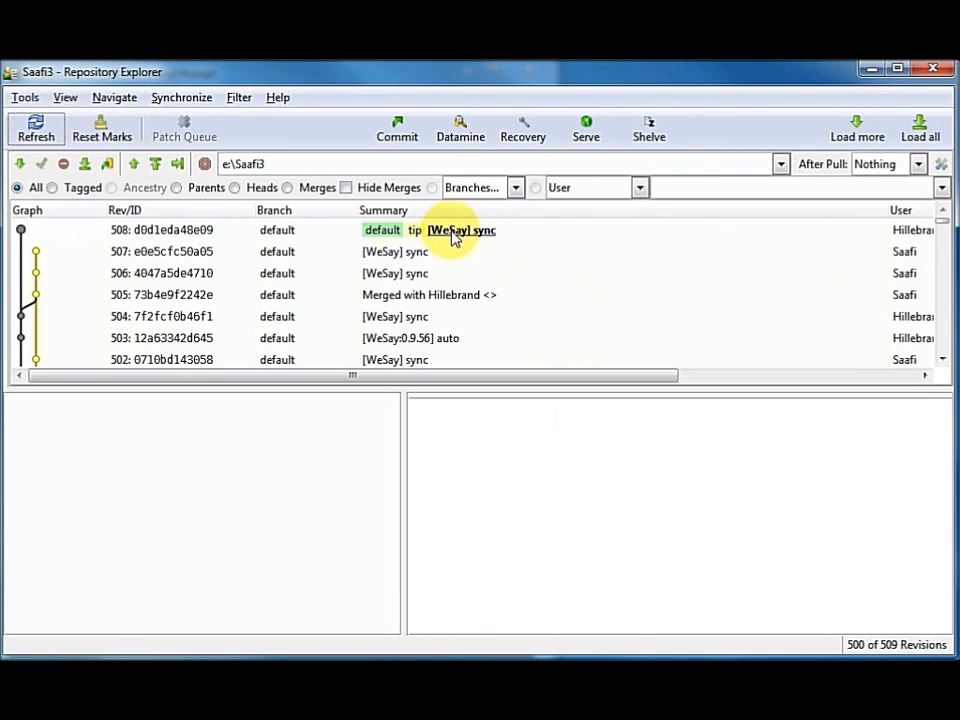
click(871, 69)
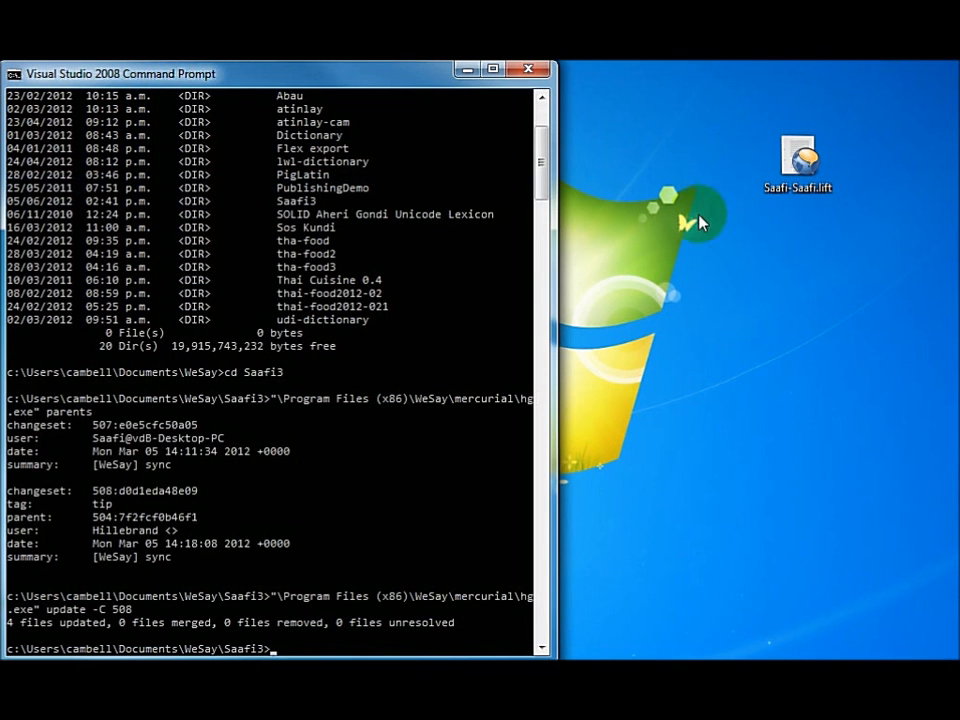
Step: Copy Saafi-Saafi.lift from the desktop back into the Saafi3 folder, replacing the file there
click(798, 165)
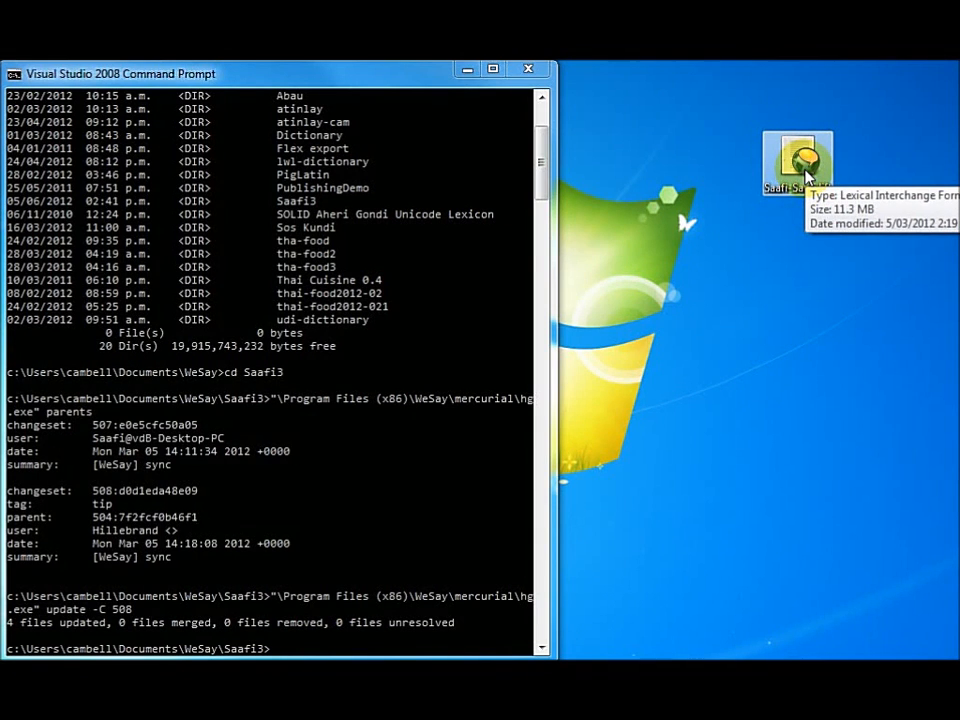
key(Delete)
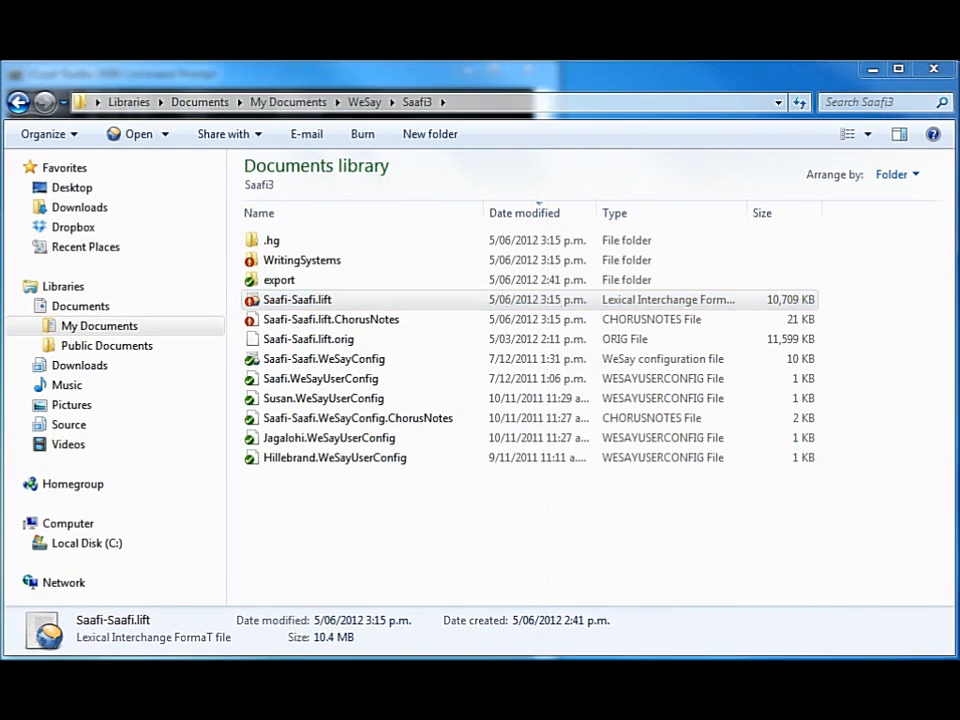
drag(298, 300, 578, 515)
key(ctrl)
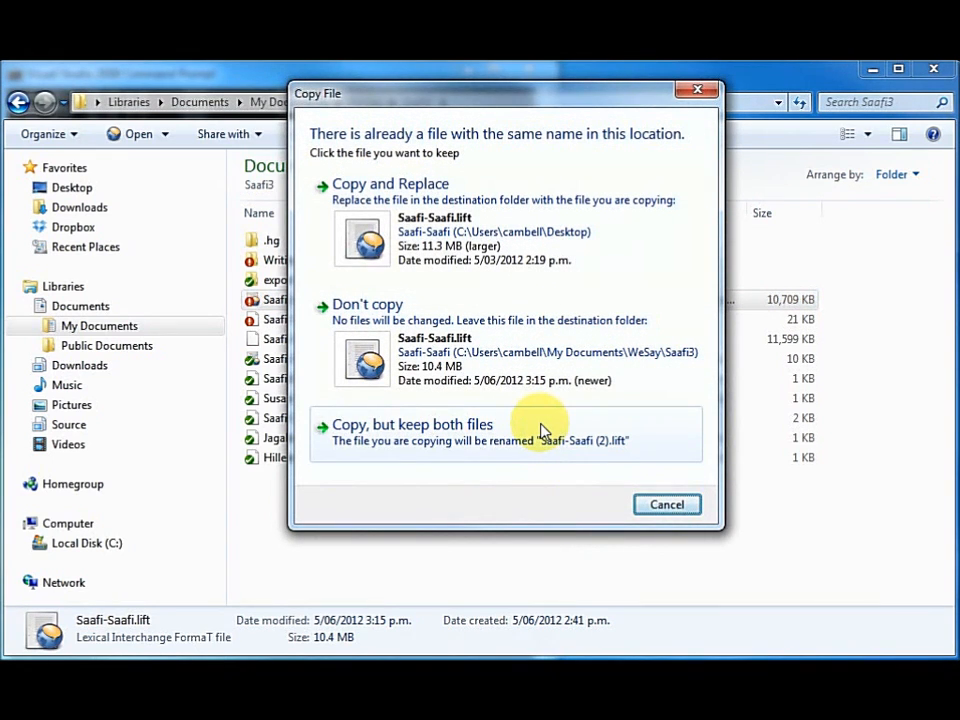
click(437, 237)
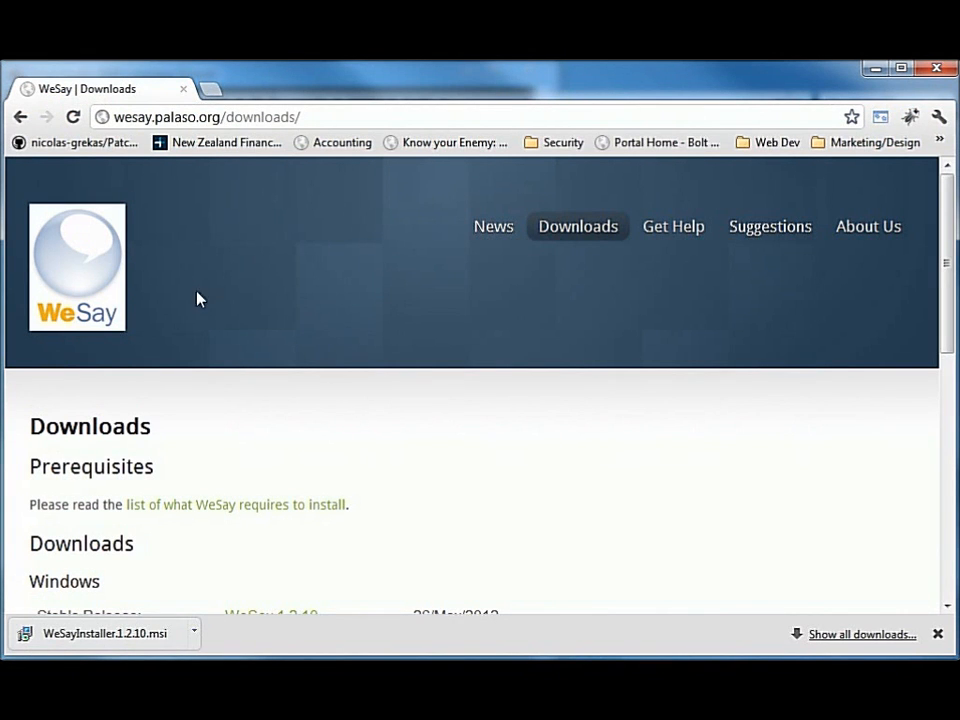
Step: Launch the downloaded WeSayInstaller.1.2.10.msi and allow it to run despite the unverified publisher
scroll(362, 316, down, 3)
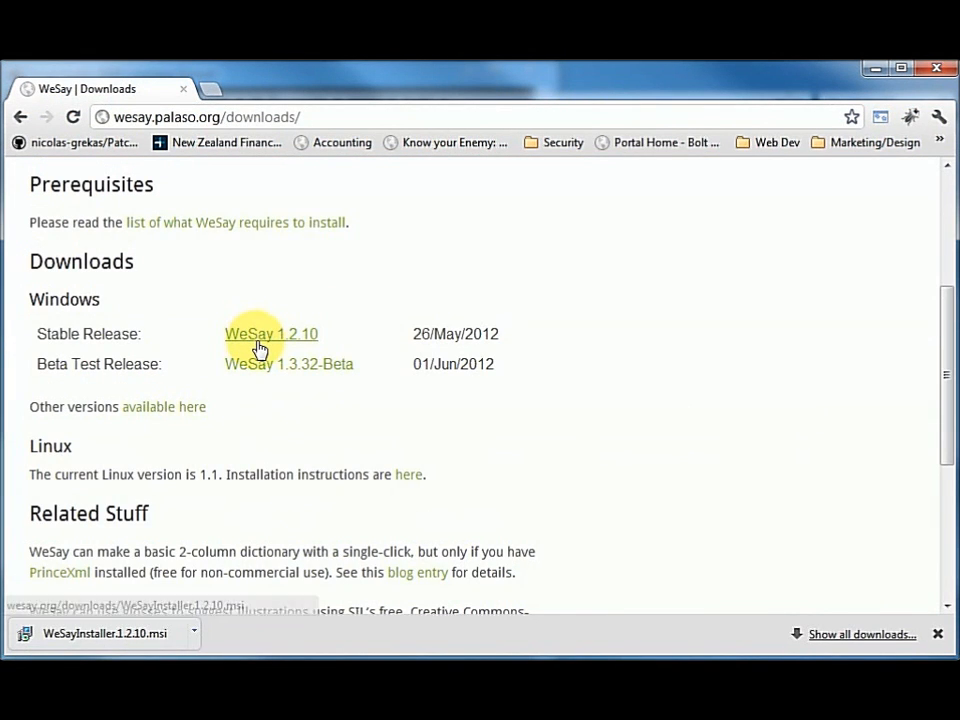
click(116, 640)
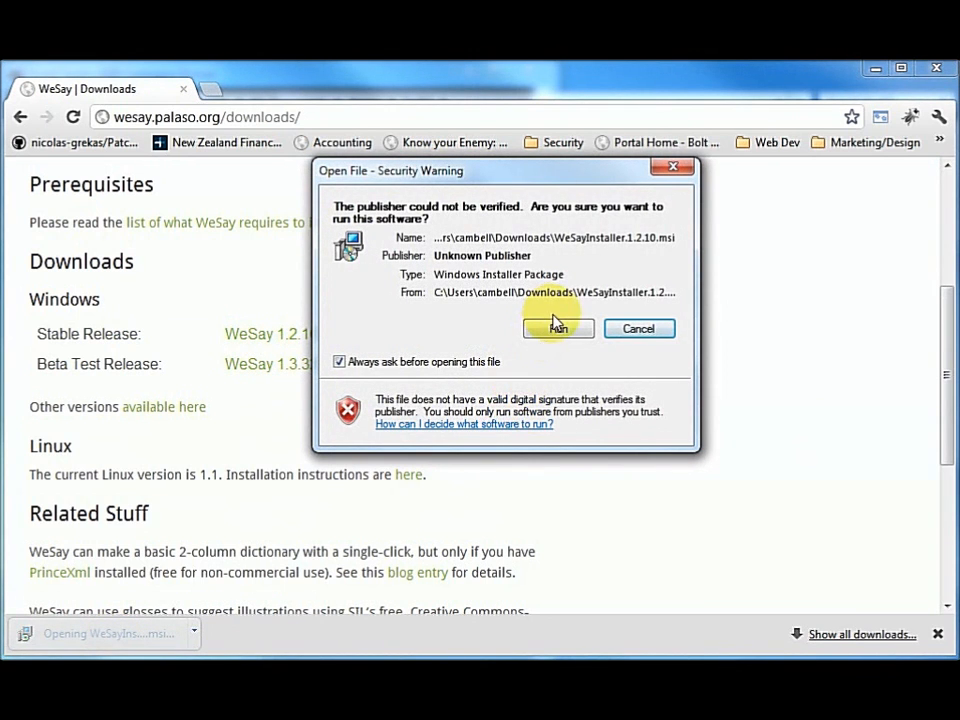
click(556, 329)
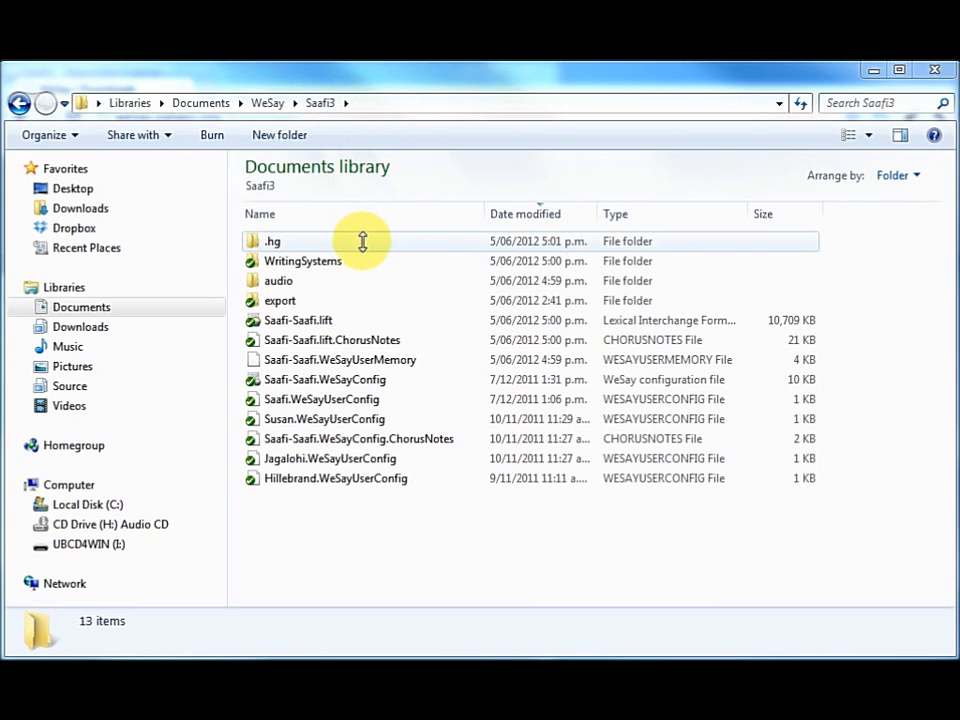
Step: Open Saafi-Saafi.lift from the Saafi3 folder in WeSay
double_click(297, 320)
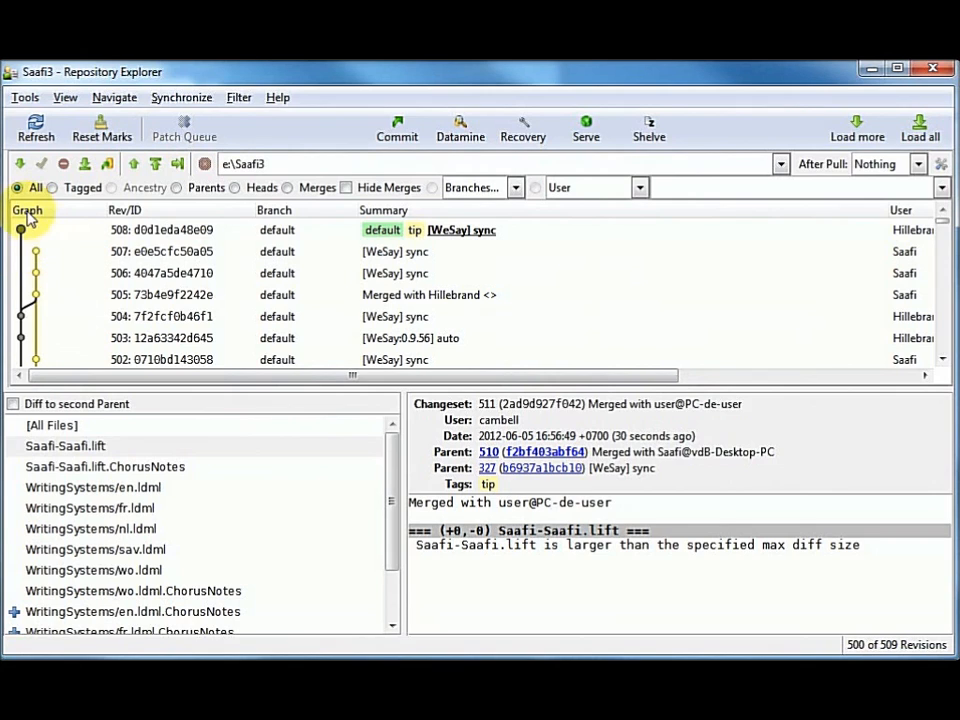
Step: Examine the Saafi3 repository's heads in Repository Explorer and trace the full revision graph down to revision 327
click(234, 189)
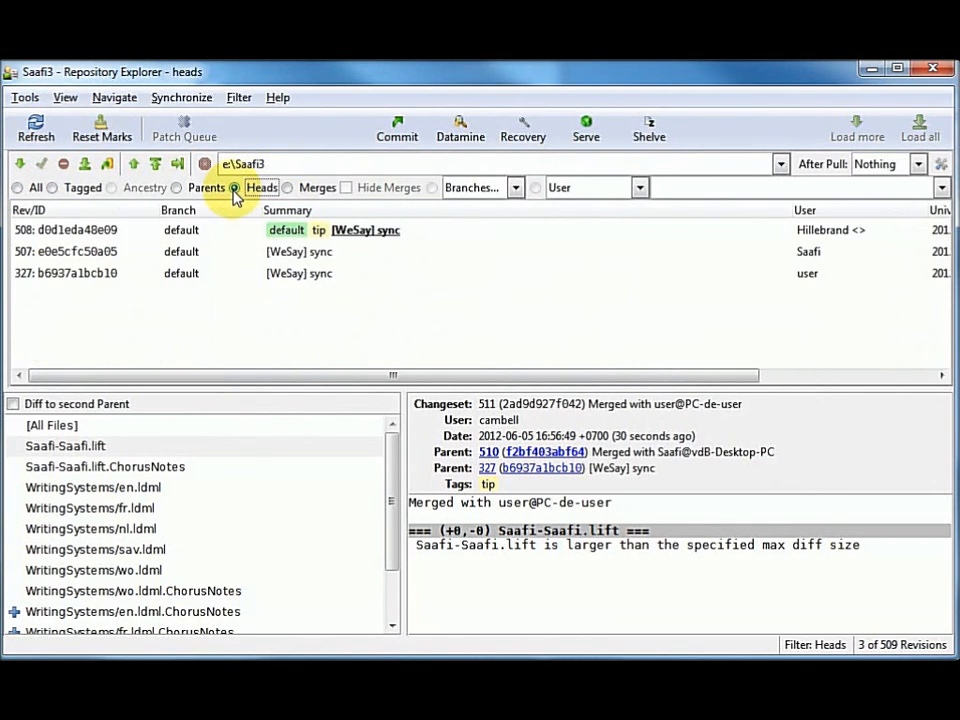
click(17, 188)
scroll(234, 305, down, 5)
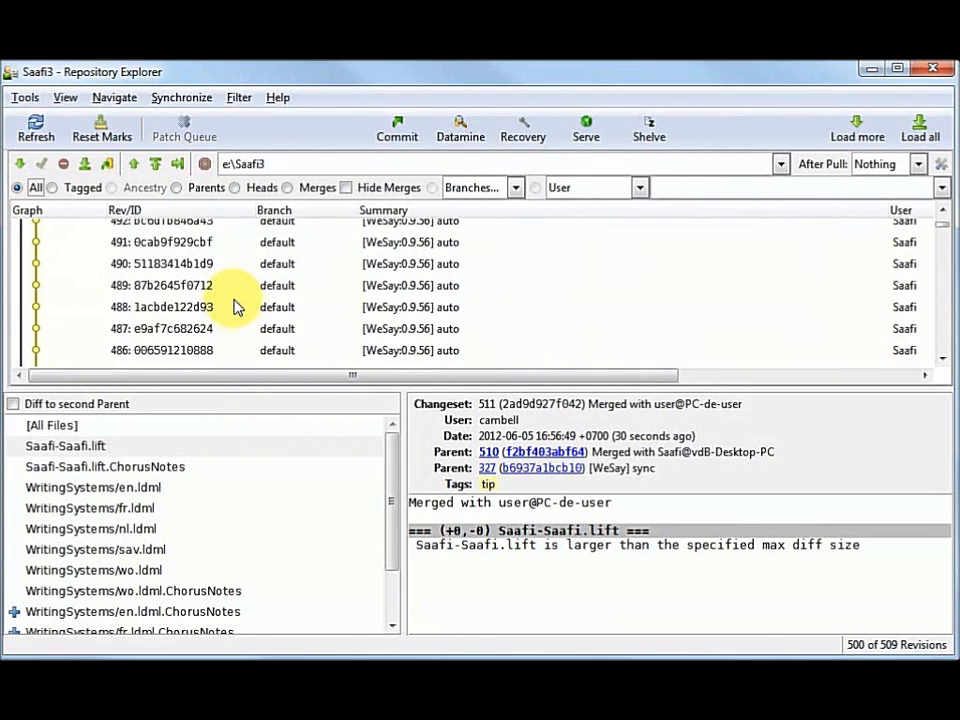
scroll(234, 305, down, 12)
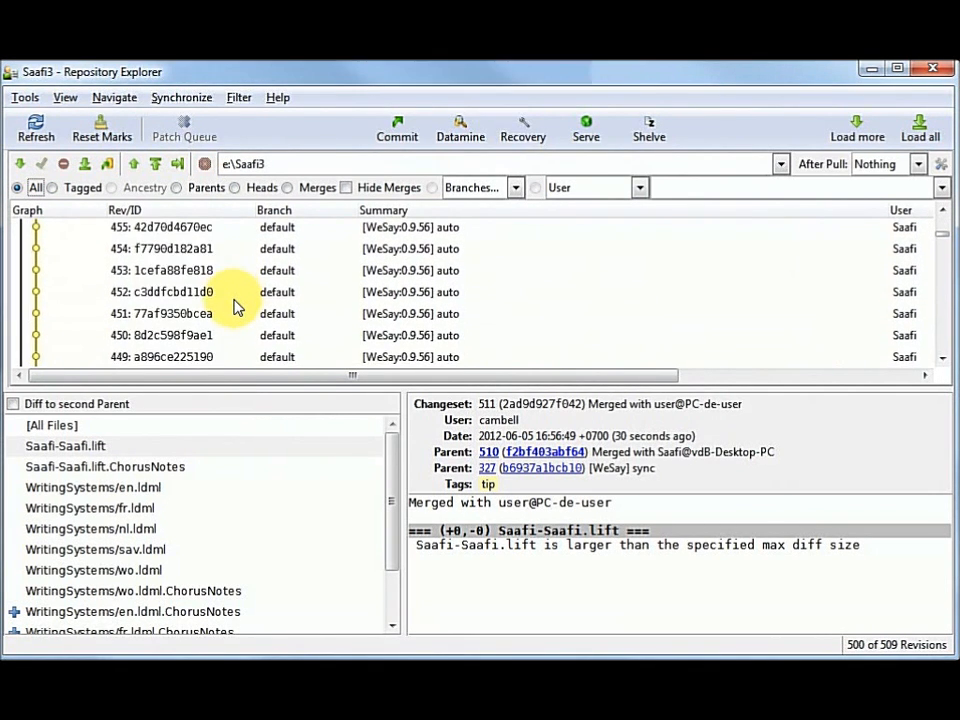
scroll(234, 305, down, 11)
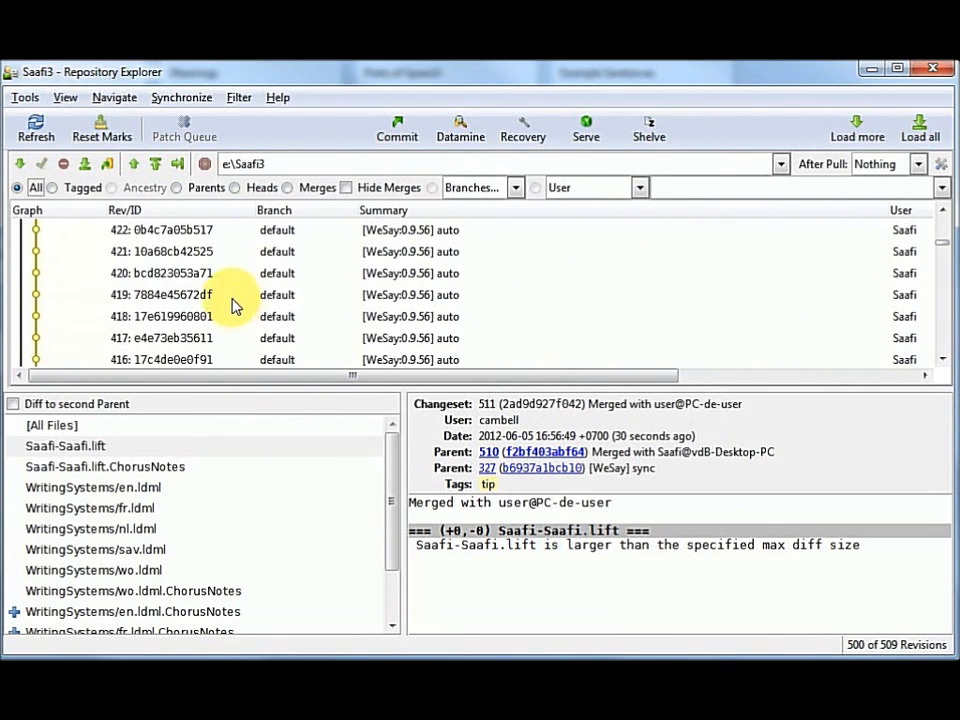
scroll(234, 305, down, 11)
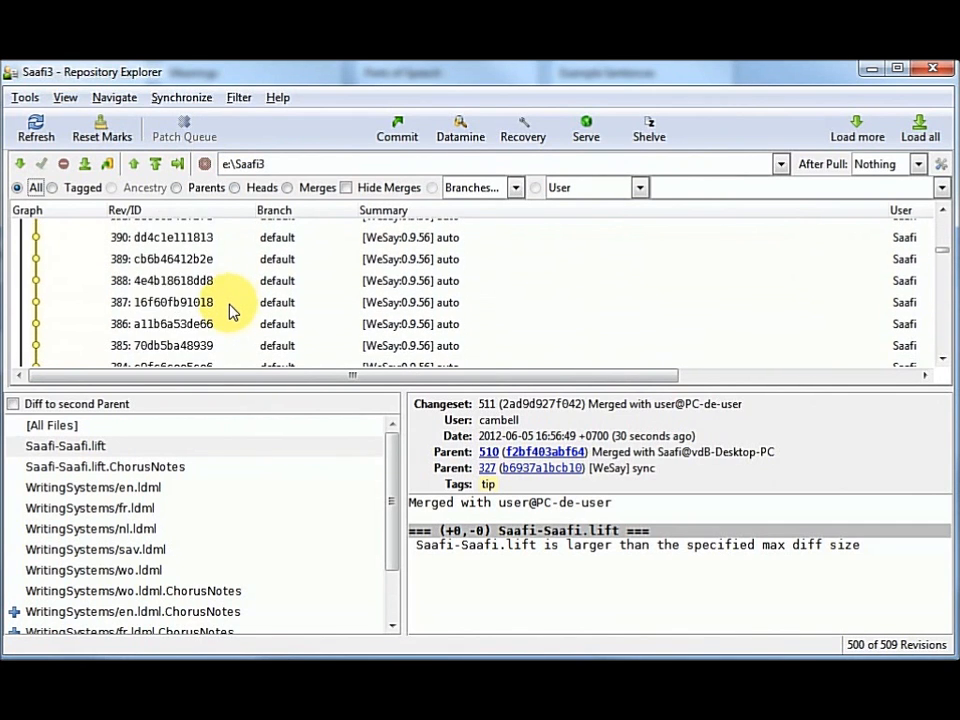
scroll(232, 312, down, 11)
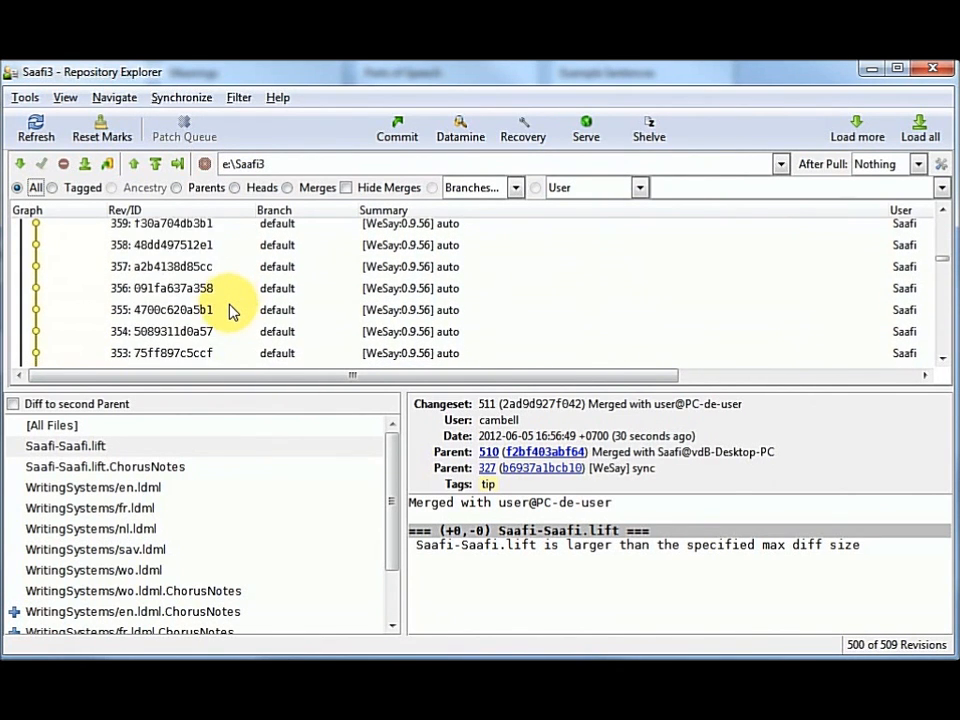
scroll(232, 312, down, 11)
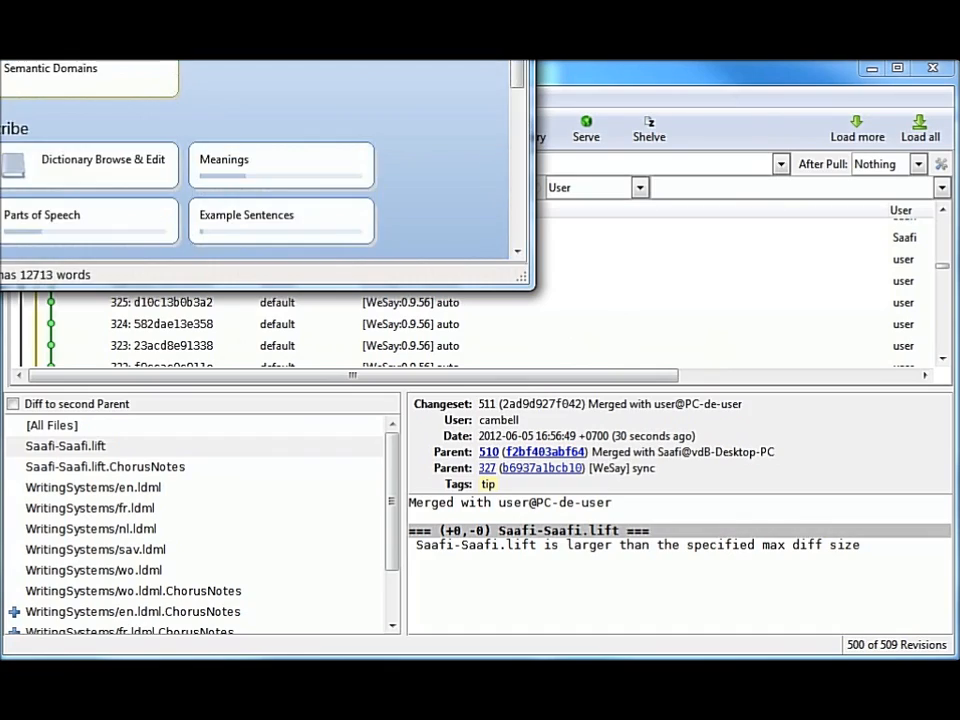
Step: Enlarge the WeSay window and run Send/Receive to the USB flash drive, closing the dialog when the sync is done
drag(318, 60, 387, 75)
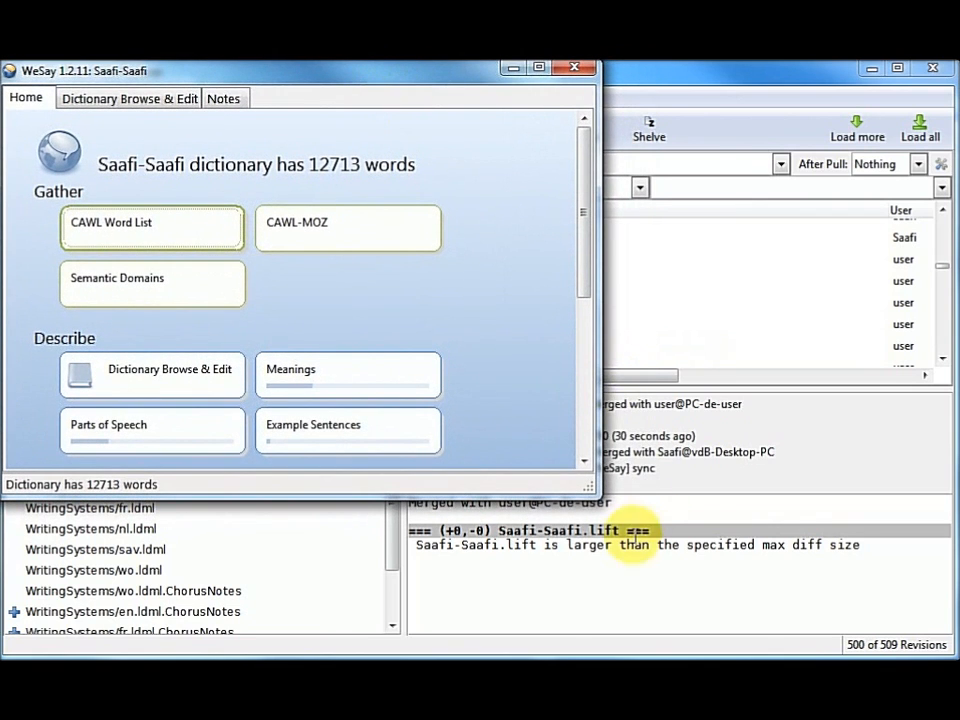
drag(592, 490, 945, 648)
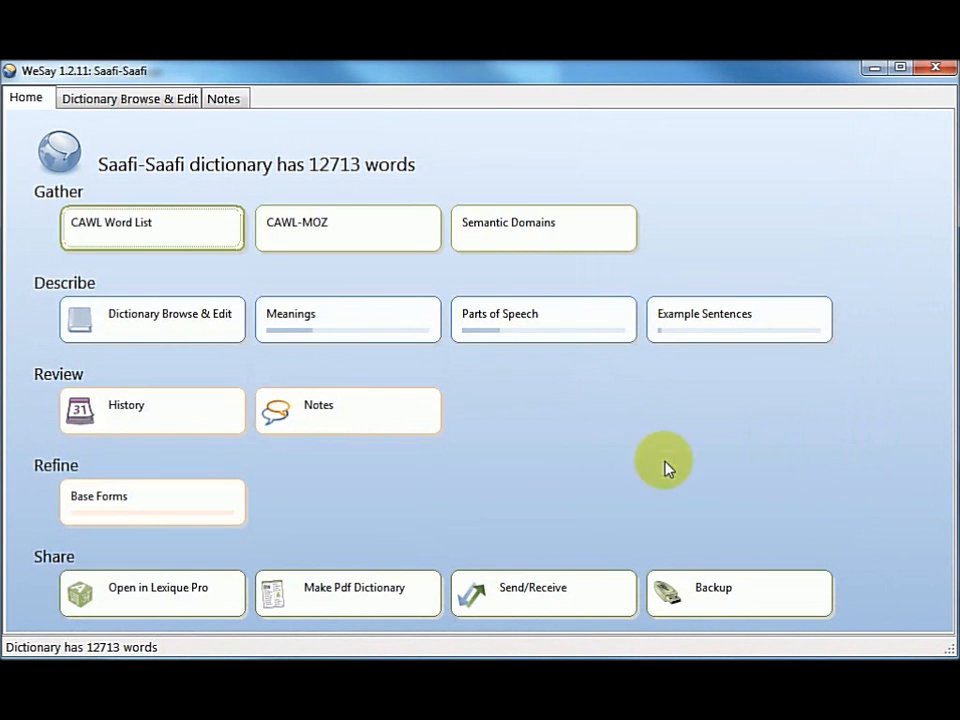
click(524, 601)
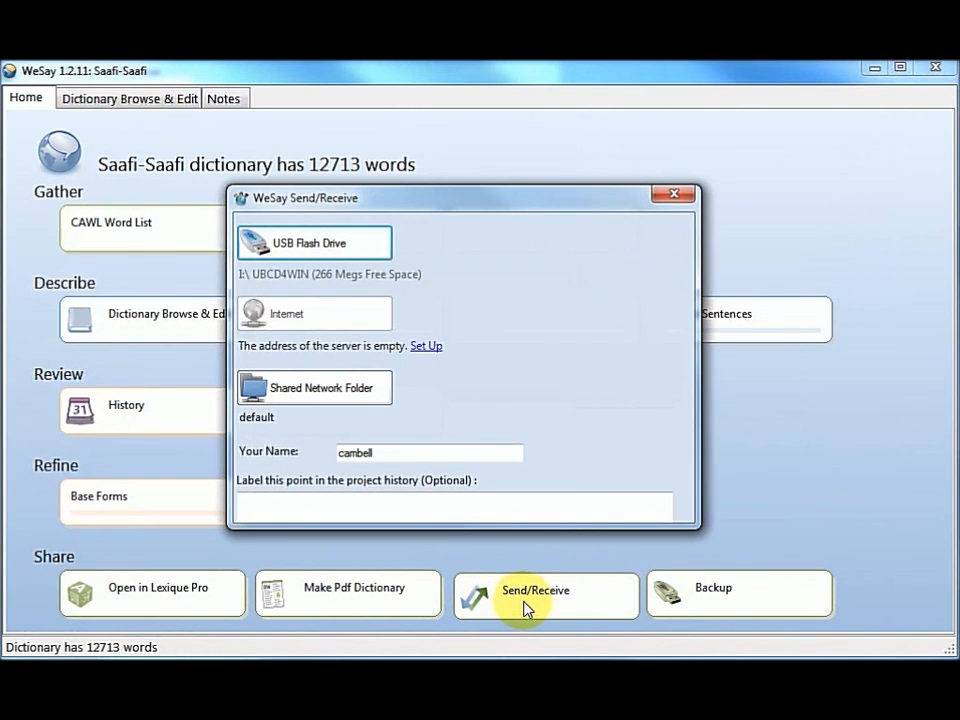
click(309, 244)
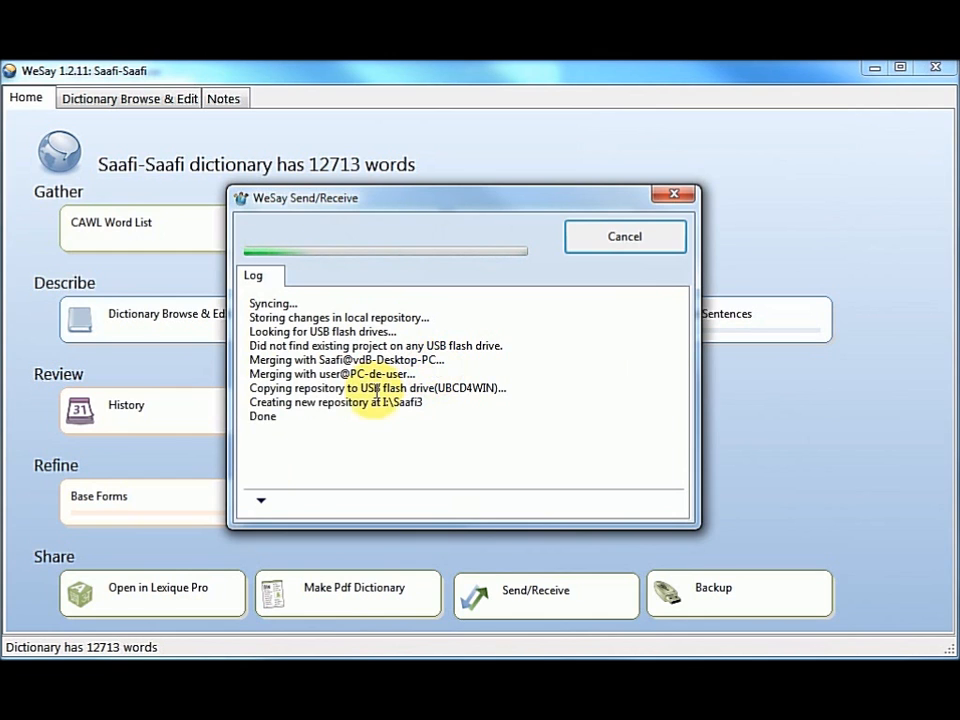
click(622, 241)
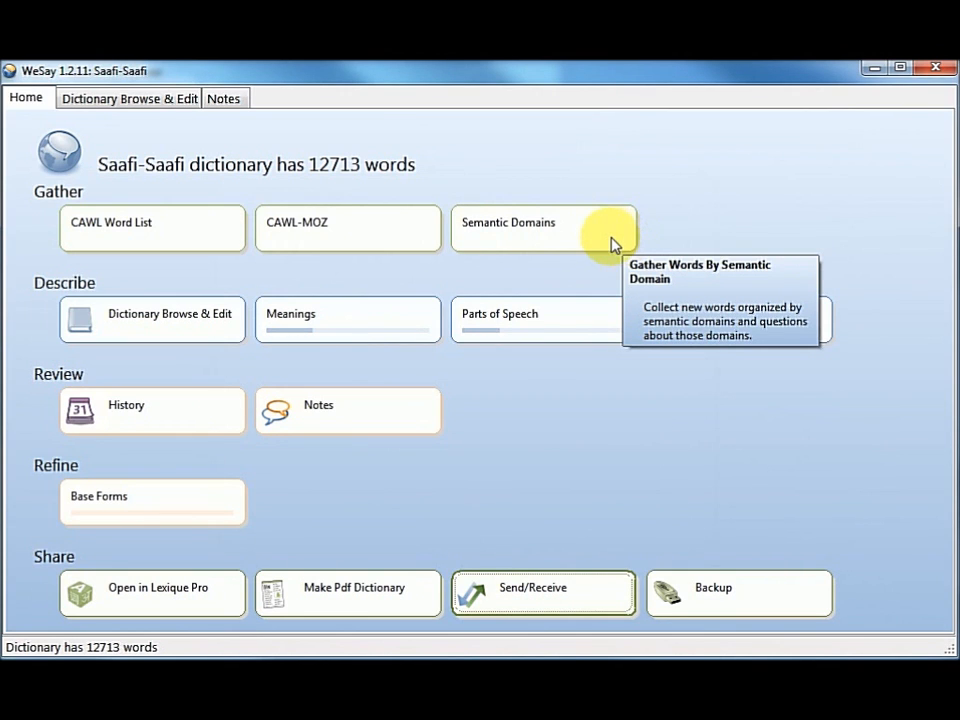
Step: Close WeSay and refresh the Saafi3 revision history in Repository Explorer
click(936, 67)
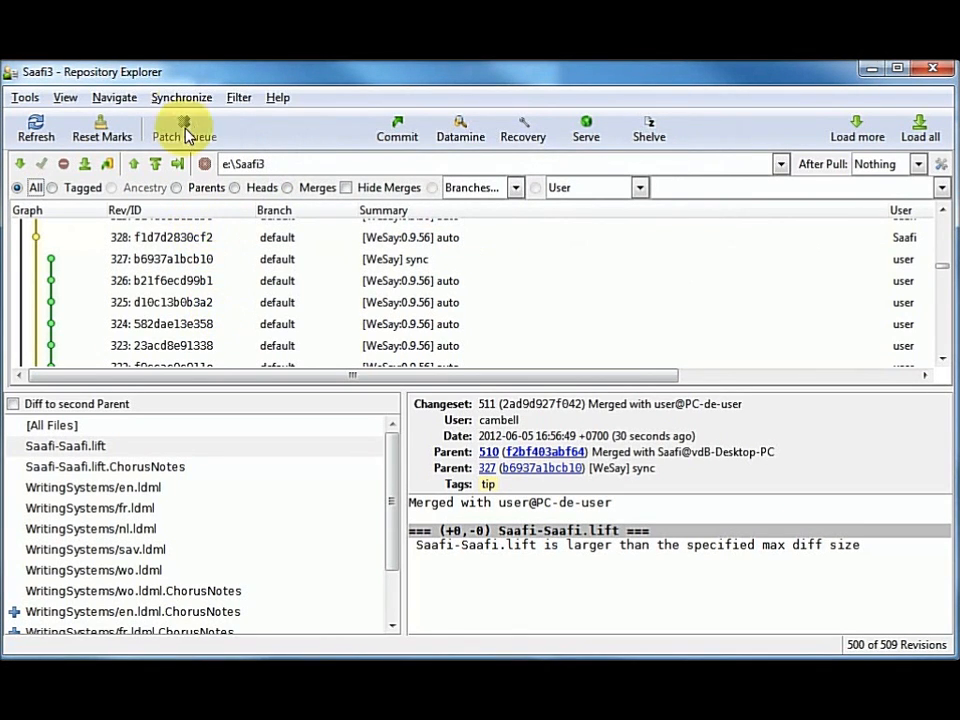
click(36, 126)
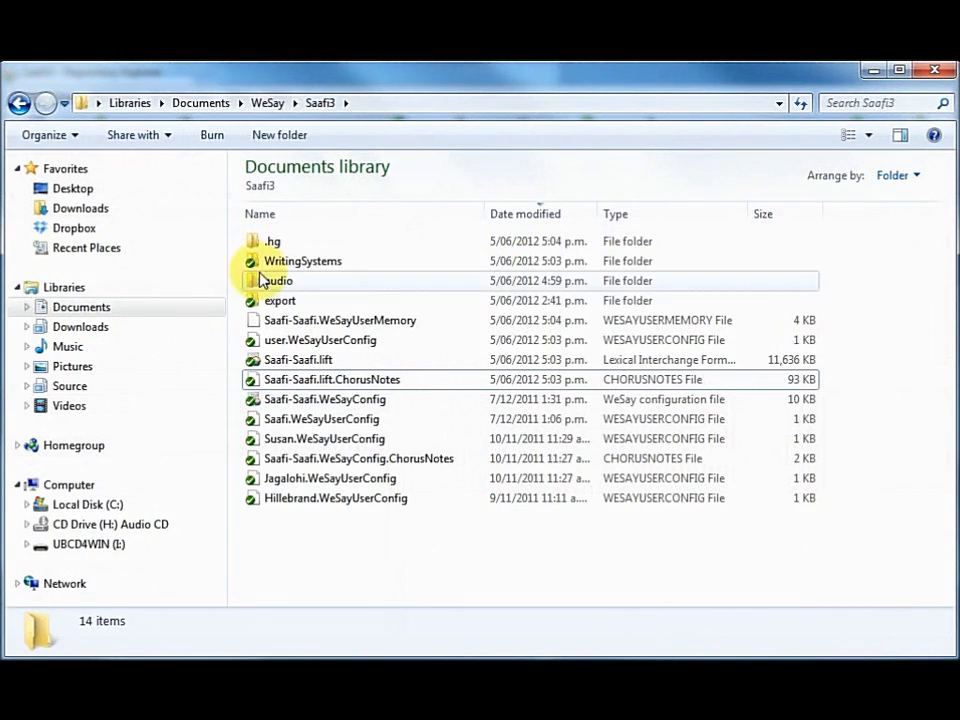
Step: Reopen Saafi-Saafi.lift in WeSay from the Saafi3 folder, enlarge the window and look through the merged dictionary's word list
click(300, 360)
double_click(316, 362)
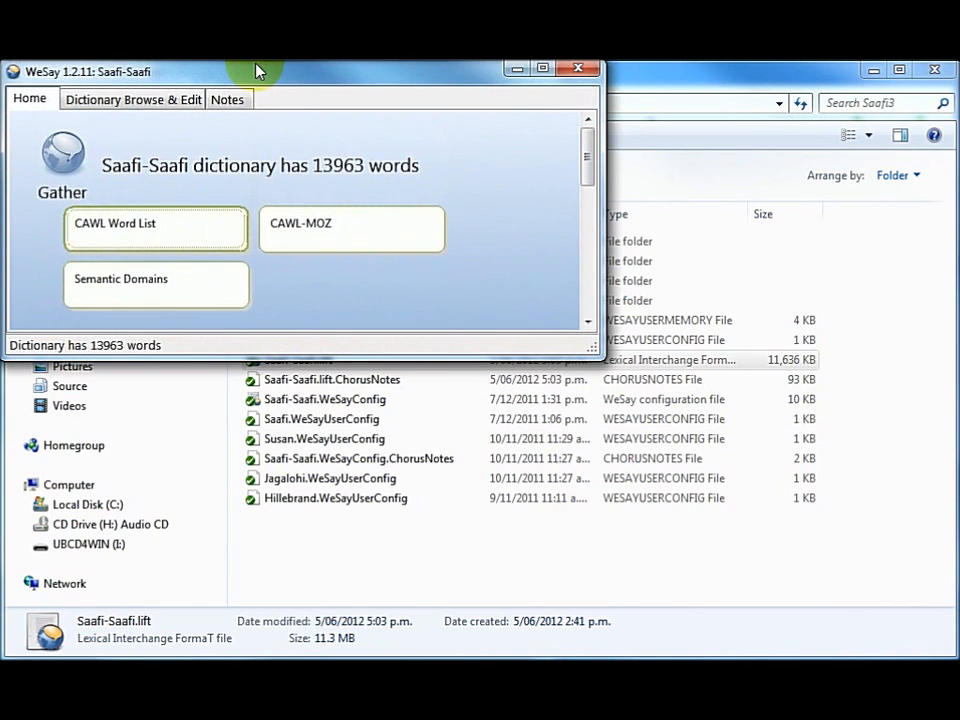
drag(586, 347, 948, 648)
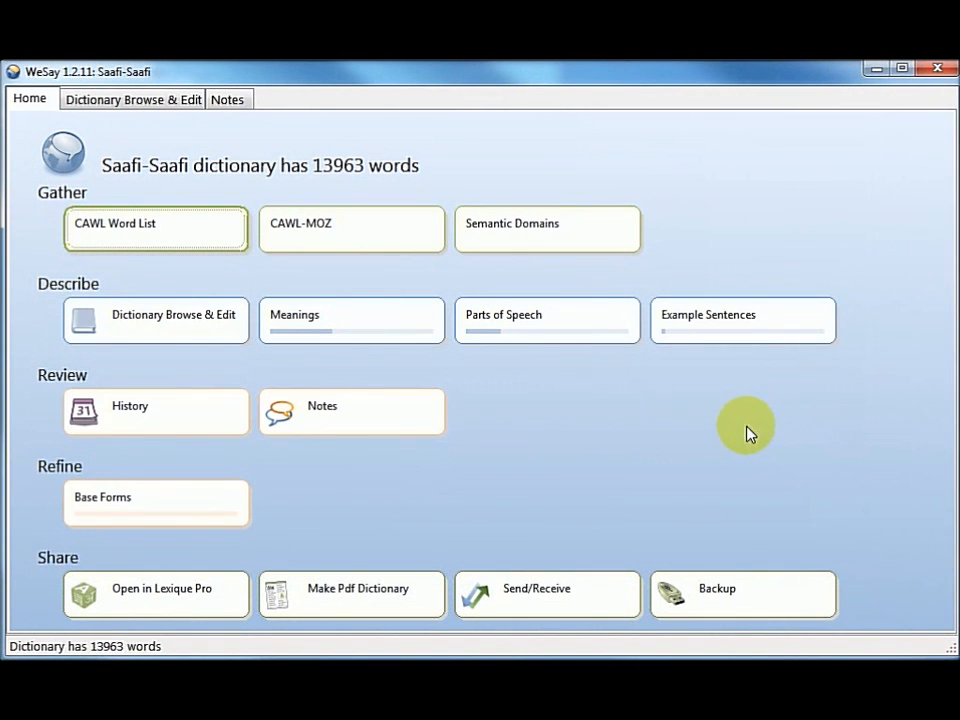
click(122, 100)
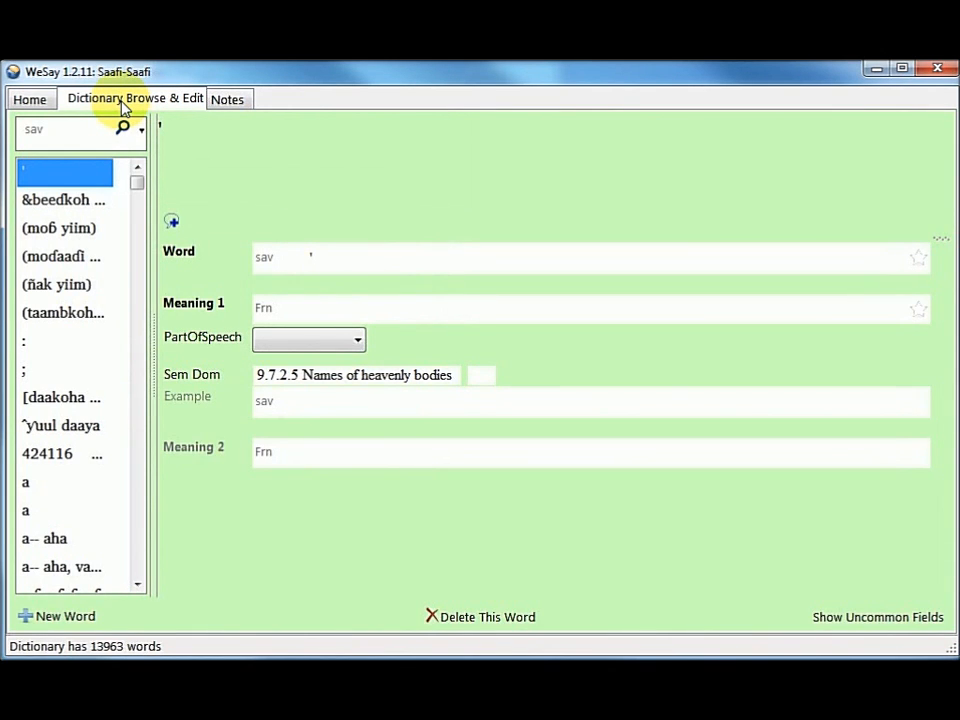
scroll(140, 470, down, 5)
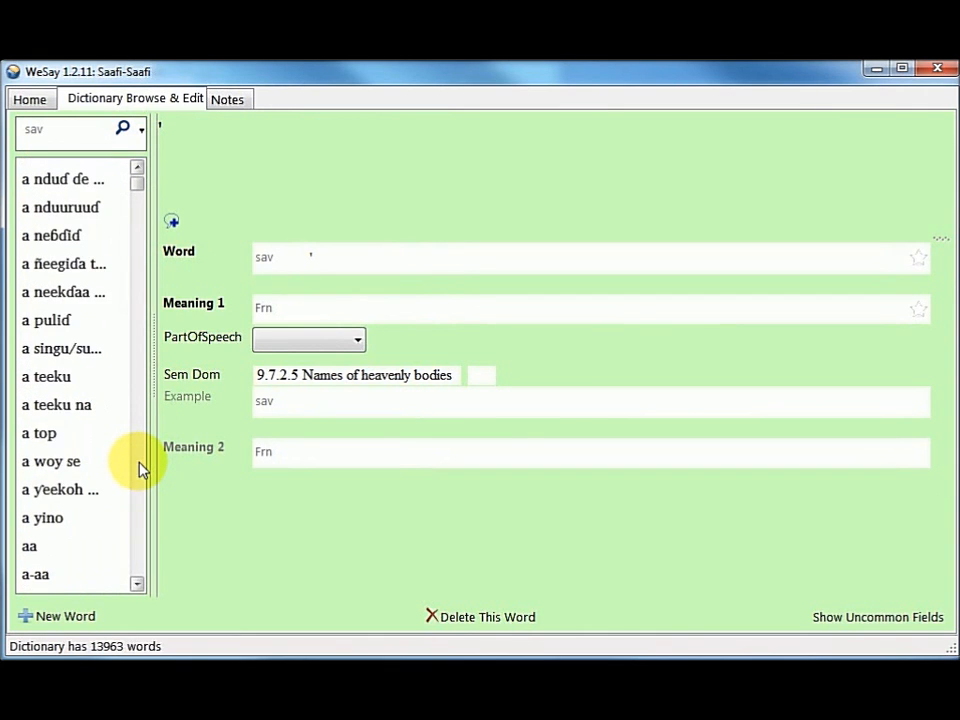
scroll(140, 470, down, 5)
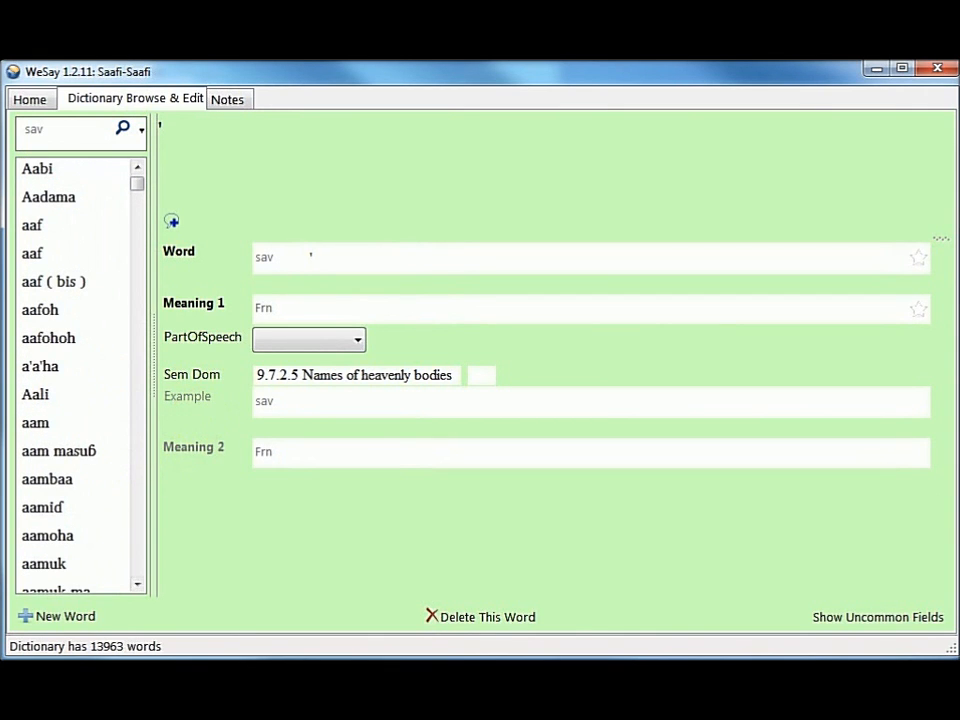